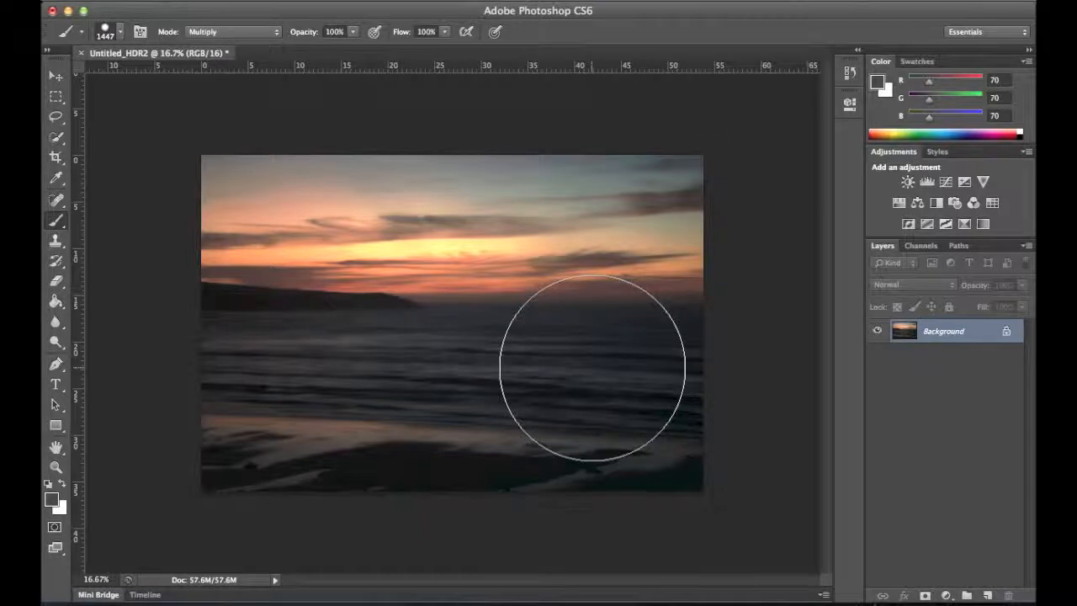
Add a Curves adjustment layer above the Background layer, keeping the default layer settings.
{"action": "left_click", "coordinate": [55, 75]}
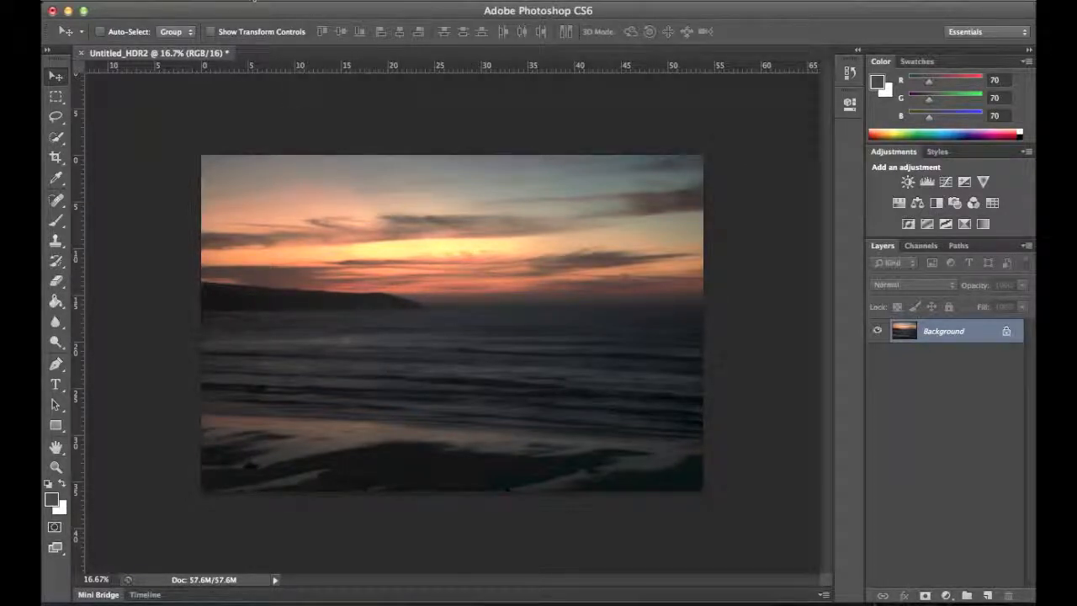
{"action": "left_click", "coordinate": [331, 2]}
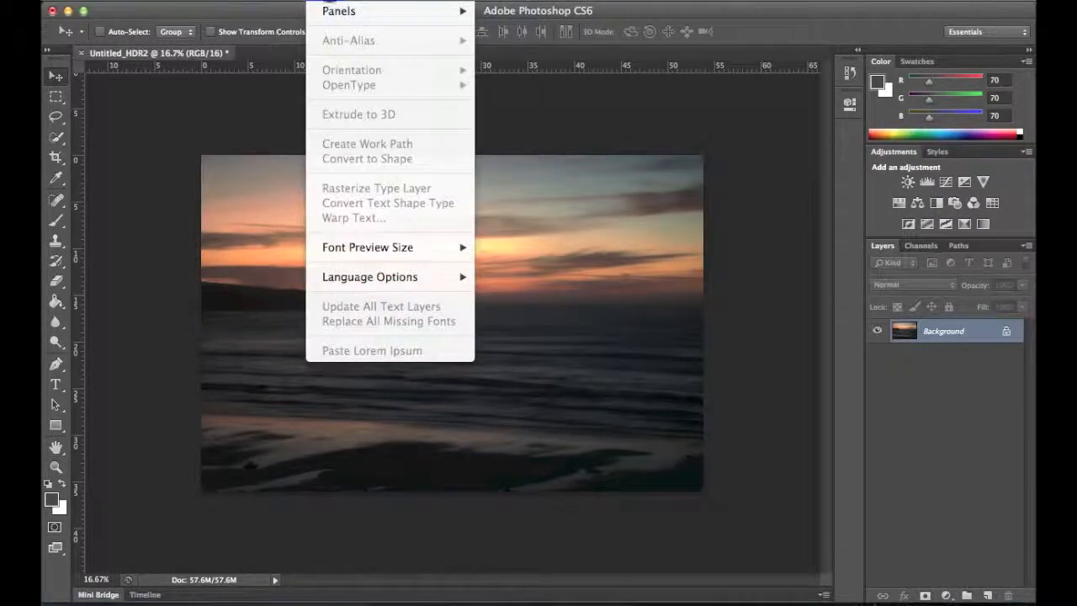
{"action": "mouse_move", "coordinate": [283, 2]}
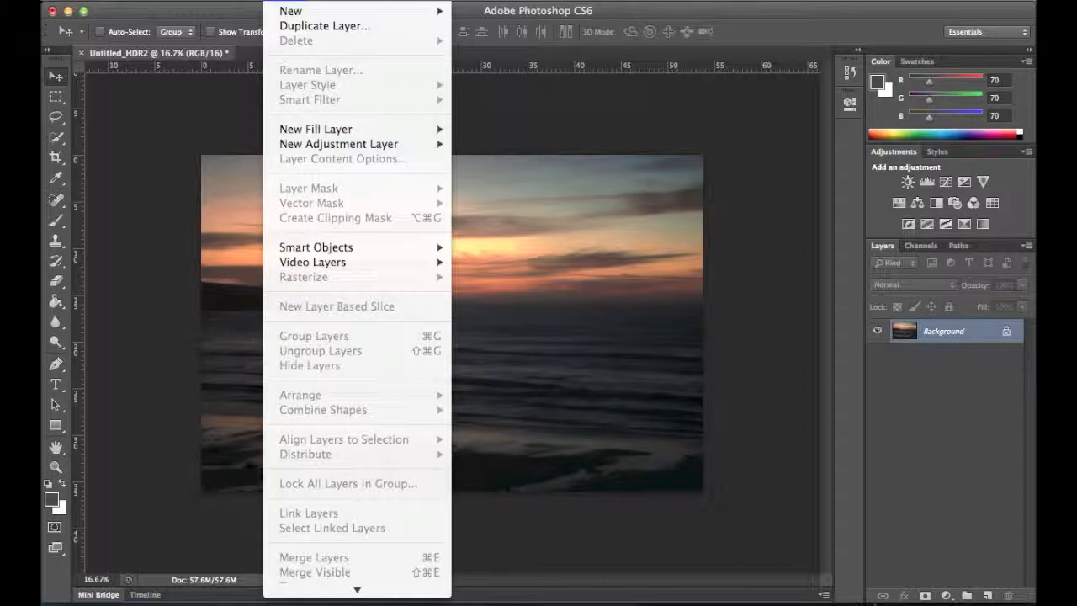
{"action": "mouse_move", "coordinate": [320, 148]}
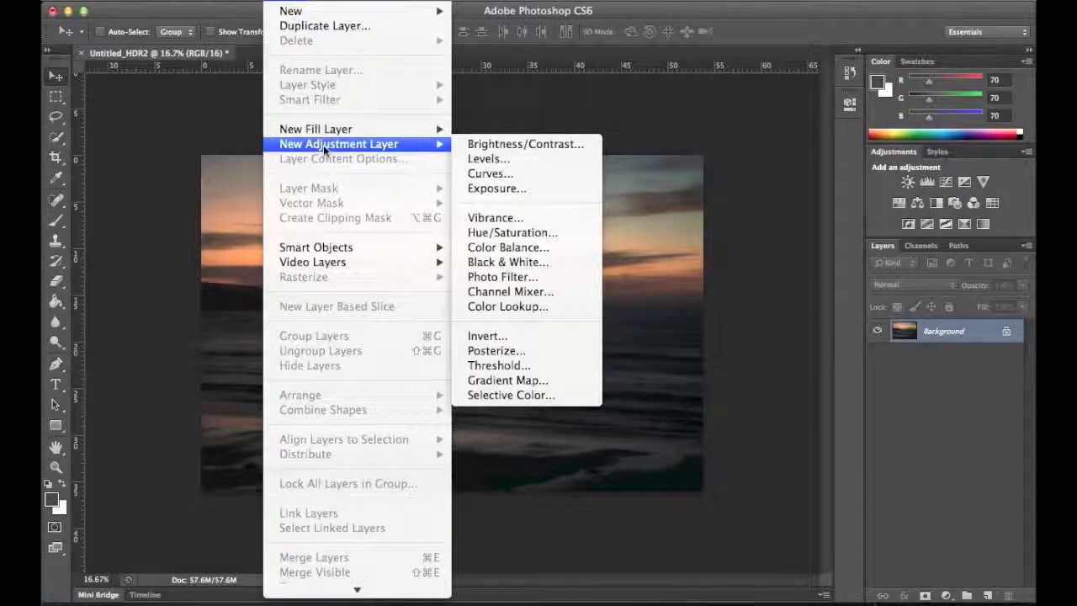
{"action": "left_click", "coordinate": [490, 173]}
{"action": "left_click", "coordinate": [692, 229]}
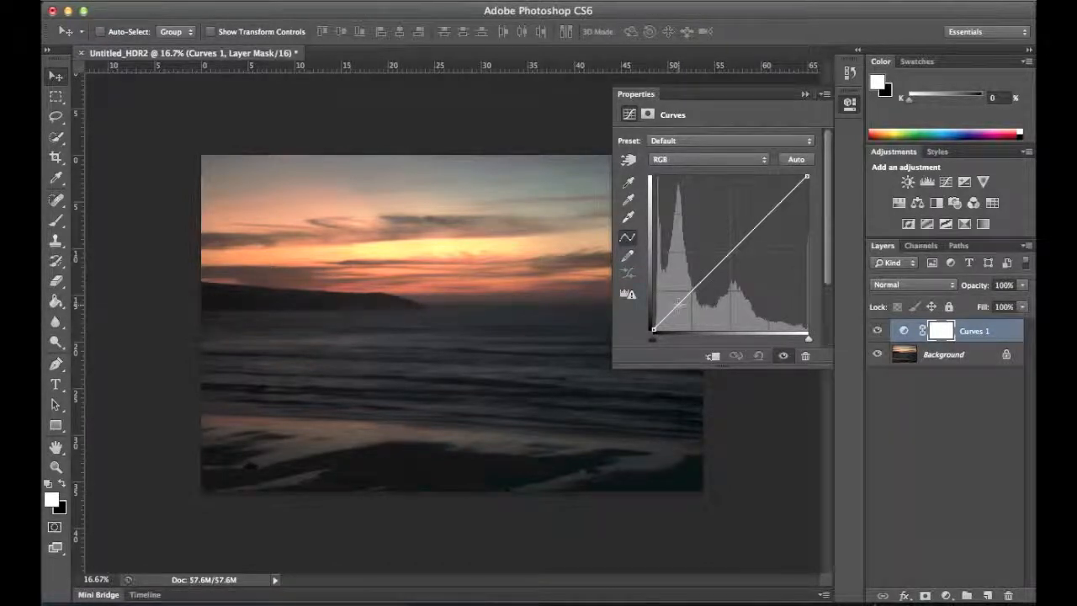
Add a point in the shadow range of the RGB curve and raise it to brighten the dark sea and beach.
{"action": "left_click", "coordinate": [678, 304]}
{"action": "key", "text": "Up"}
{"action": "key", "text": "Up"}
{"action": "key", "text": "Up"}
{"action": "key", "text": "Up"}
{"action": "key", "text": "Up"}
{"action": "key", "text": "Up"}
{"action": "key", "text": "Up"}
{"action": "key", "text": "Up"}
{"action": "key", "text": "Up"}
{"action": "key", "text": "Up"}
{"action": "key", "text": "Up"}
{"action": "key", "text": "Up"}
{"action": "key", "text": "Up"}
{"action": "key", "text": "Up"}
{"action": "key", "text": "Up"}
{"action": "key", "text": "Up"}
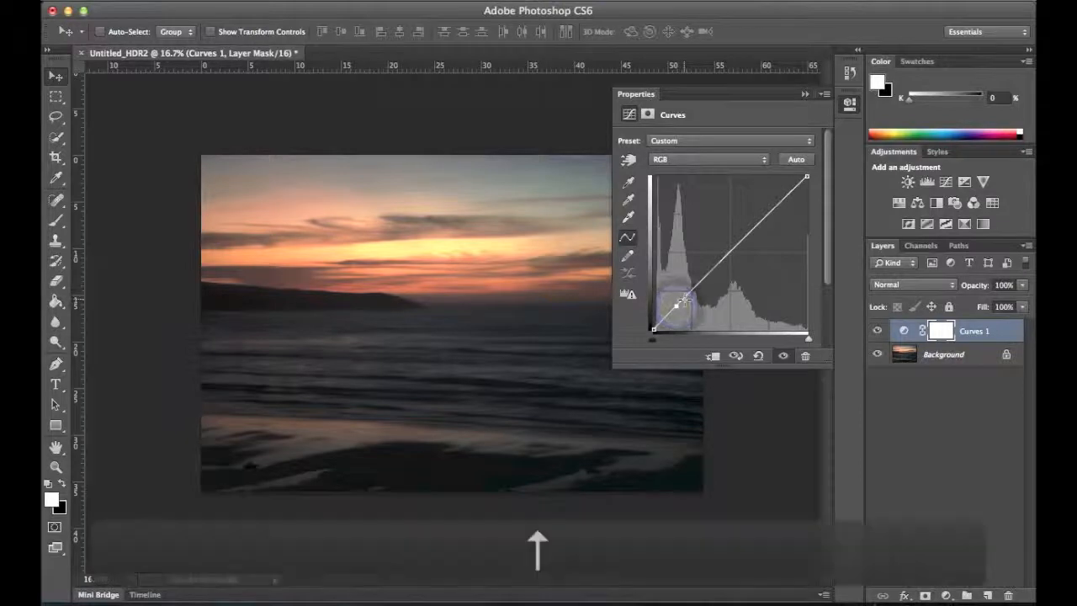
{"action": "key", "text": "Up"}
{"action": "key", "text": "Up"}
{"action": "key", "text": "Up"}
{"action": "key", "text": "Up"}
{"action": "key", "text": "Up"}
{"action": "key", "text": "Up"}
{"action": "key", "text": "Up"}
{"action": "key", "text": "Up"}
{"action": "key", "text": "Up"}
{"action": "key", "text": "Up"}
{"action": "key", "text": "Up"}
{"action": "key", "text": "Up"}
{"action": "key", "text": "Up"}
{"action": "key", "text": "Up"}
{"action": "key", "text": "Up"}
{"action": "key", "text": "Up"}
{"action": "key", "text": "Up"}
{"action": "key", "text": "Up"}
{"action": "key", "text": "Up"}
{"action": "key", "text": "Up"}
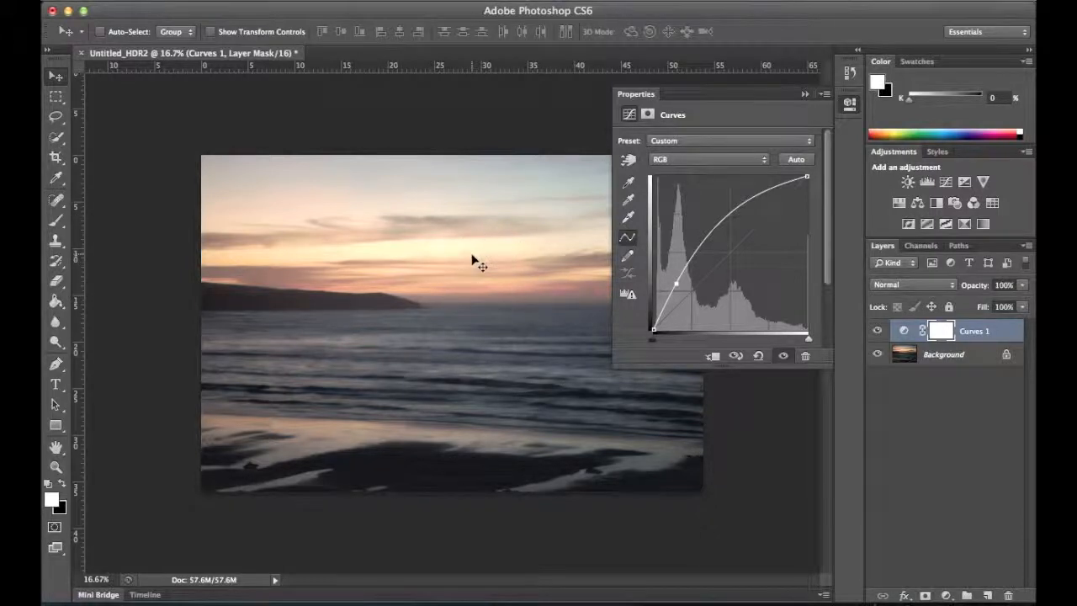
{"action": "key", "text": "Up"}
{"action": "key", "text": "Up"}
{"action": "key", "text": "Up"}
{"action": "key", "text": "Up"}
{"action": "key", "text": "Up"}
{"action": "key", "text": "Up"}
{"action": "key", "text": "Up"}
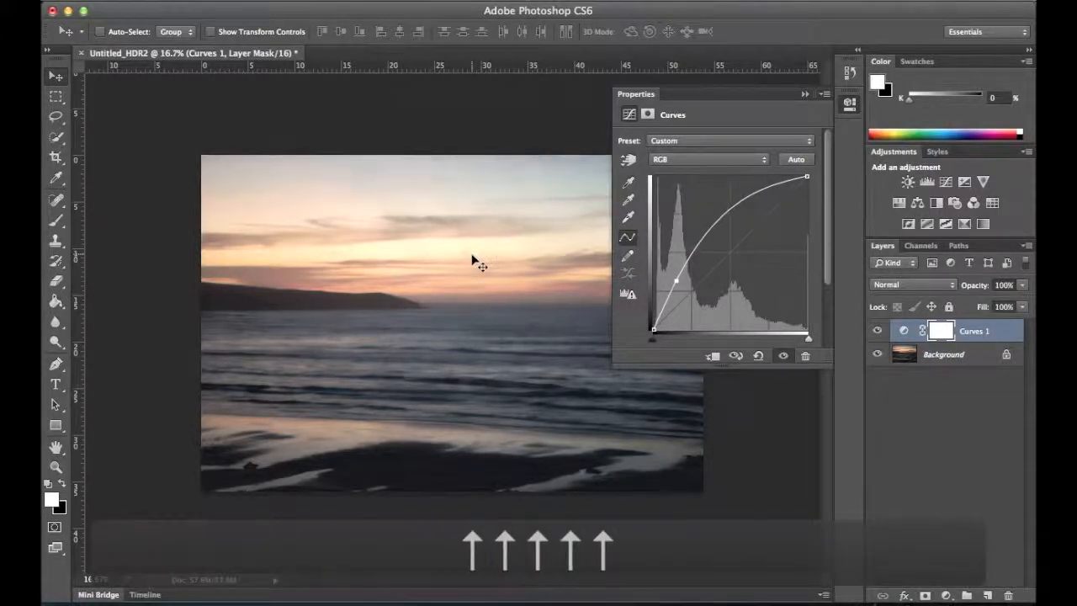
{"action": "key", "text": "Down"}
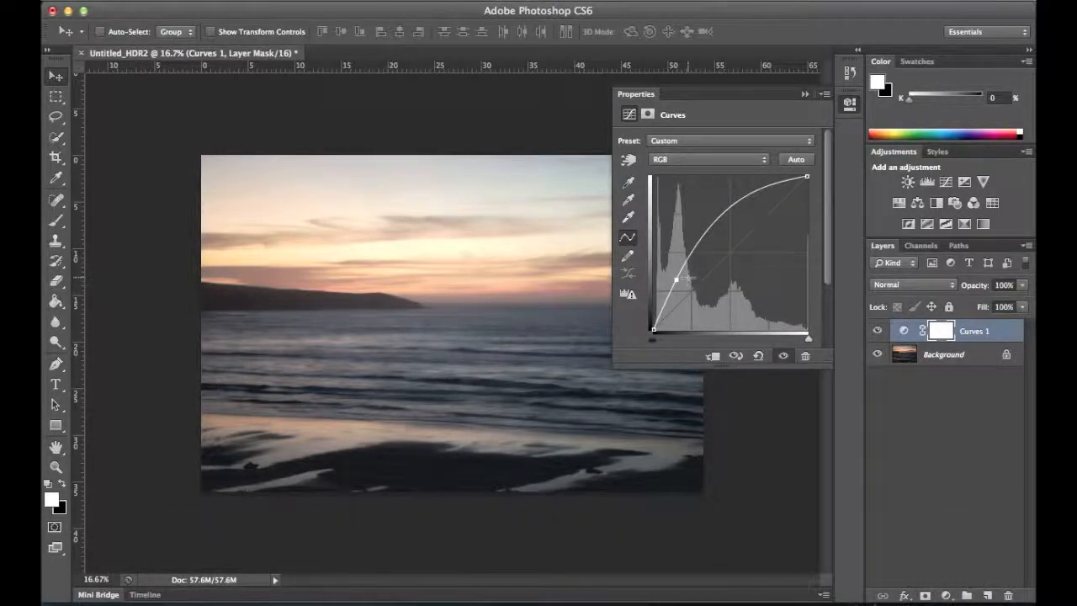
Fine-tune the shadow point slightly higher on the RGB curve to brighten the foreground further, and close the curve settings.
{"action": "key", "text": "Up"}
{"action": "key", "text": "Up"}
{"action": "key", "text": "Up"}
{"action": "key", "text": "Up"}
{"action": "key", "text": "Up"}
{"action": "key", "text": "Up"}
{"action": "key", "text": "Up"}
{"action": "key", "text": "Up"}
{"action": "key", "text": "Up"}
{"action": "key", "text": "Up"}
{"action": "key", "text": "Up"}
{"action": "key", "text": "Up"}
{"action": "key", "text": "Up"}
{"action": "key", "text": "Up"}
{"action": "key", "text": "Up"}
{"action": "key", "text": "Up"}
{"action": "key", "text": "Up"}
{"action": "key", "text": "Up"}
{"action": "key", "text": "Up"}
{"action": "key", "text": "Up"}
{"action": "key", "text": "Up"}
{"action": "key", "text": "Up"}
{"action": "key", "text": "Up"}
{"action": "key", "text": "Up"}
{"action": "key", "text": "Up"}
{"action": "key", "text": "Up"}
{"action": "key", "text": "Up"}
{"action": "key", "text": "Up"}
{"action": "key", "text": "Up"}
{"action": "key", "text": "Up"}
{"action": "key", "text": "Up"}
{"action": "key", "text": "Up"}
{"action": "key", "text": "Up"}
{"action": "key", "text": "Up"}
{"action": "key", "text": "Up"}
{"action": "key", "text": "Up"}
{"action": "key", "text": "Up"}
{"action": "key", "text": "Up"}
{"action": "key", "text": "Up"}
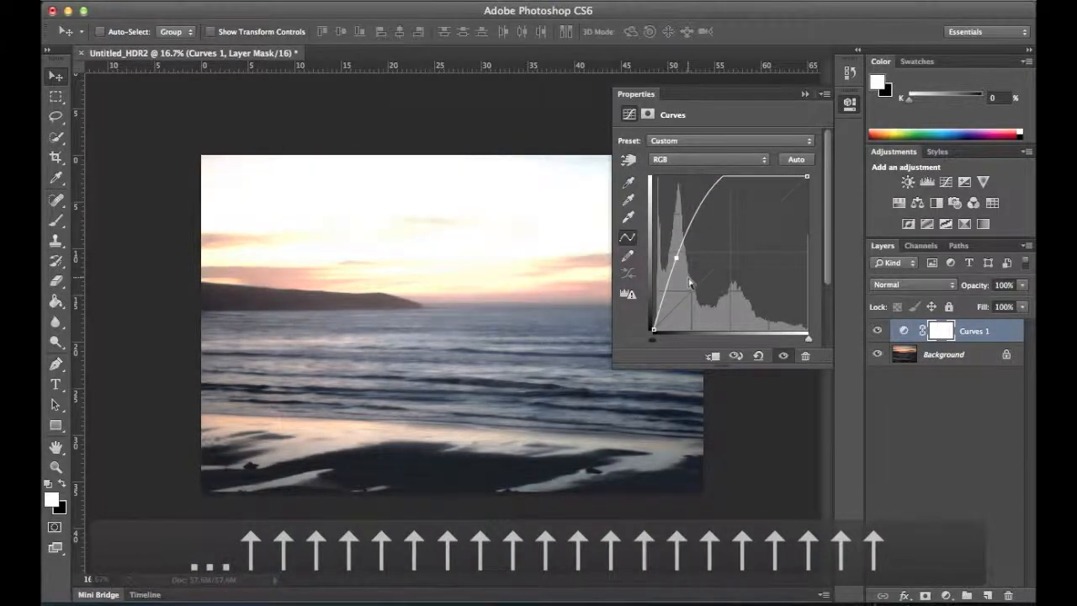
{"action": "key", "text": "Down"}
{"action": "key", "text": "Down"}
{"action": "key", "text": "Down"}
{"action": "key", "text": "Down"}
{"action": "key", "text": "Down"}
{"action": "key", "text": "Down"}
{"action": "key", "text": "Down"}
{"action": "key", "text": "Down"}
{"action": "key", "text": "Down"}
{"action": "key", "text": "Down"}
{"action": "key", "text": "Down"}
{"action": "key", "text": "Down"}
{"action": "key", "text": "Down"}
{"action": "key", "text": "Down"}
{"action": "key", "text": "Down"}
{"action": "key", "text": "Down"}
{"action": "key", "text": "Down"}
{"action": "key", "text": "Down"}
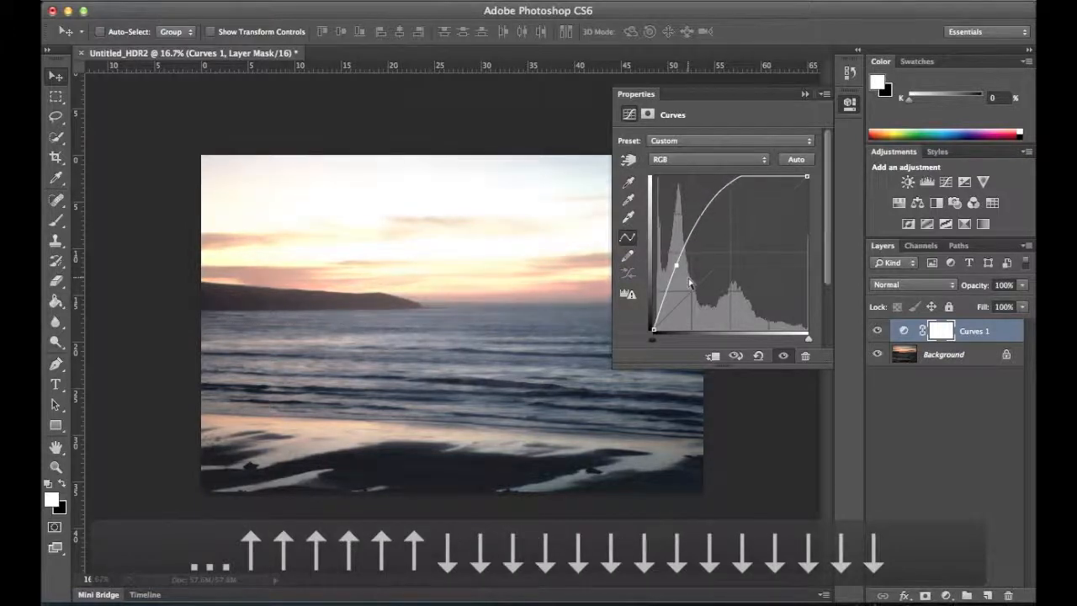
{"action": "key", "text": "Down"}
{"action": "key", "text": "Down"}
{"action": "key", "text": "Down"}
{"action": "key", "text": "Down"}
{"action": "key", "text": "Down"}
{"action": "key", "text": "Down"}
{"action": "key", "text": "Down"}
{"action": "key", "text": "Down"}
{"action": "key", "text": "Down"}
{"action": "key", "text": "Down"}
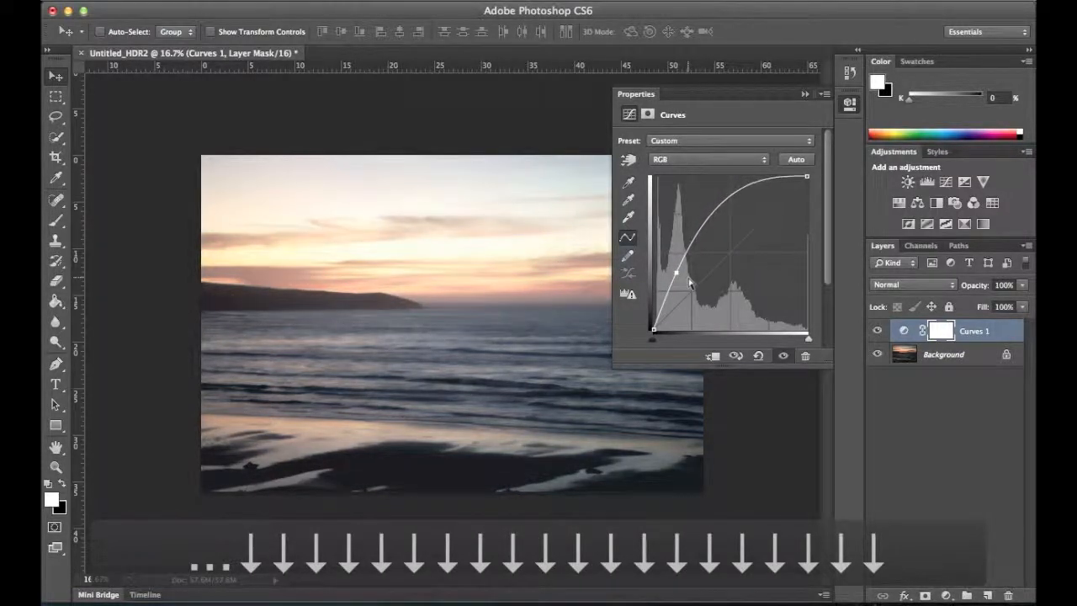
{"action": "key", "text": "Down"}
{"action": "key", "text": "Down"}
{"action": "key", "text": "Down"}
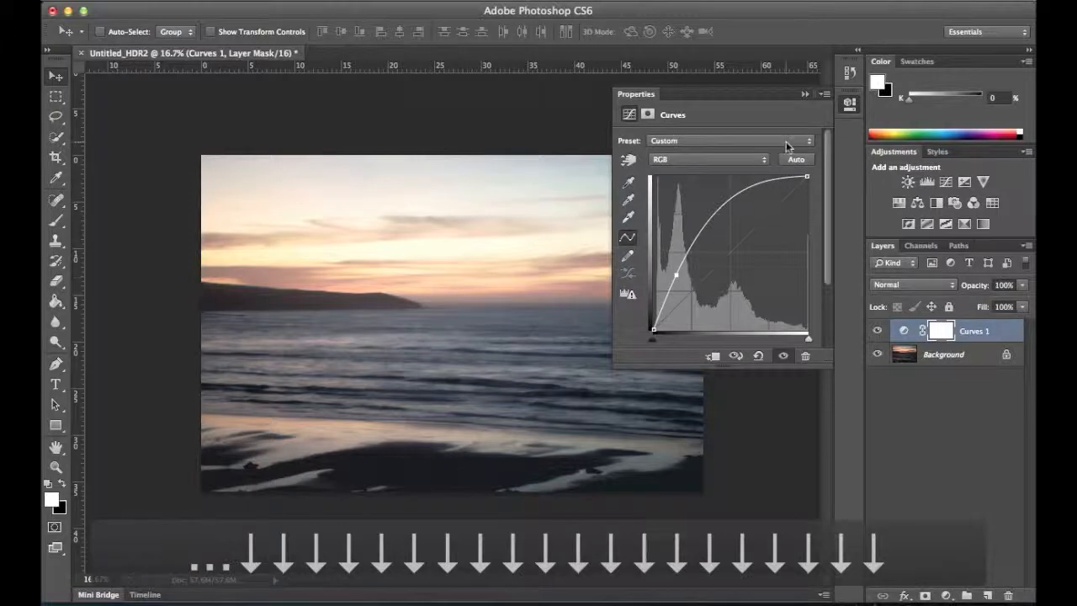
{"action": "left_click", "coordinate": [806, 95]}
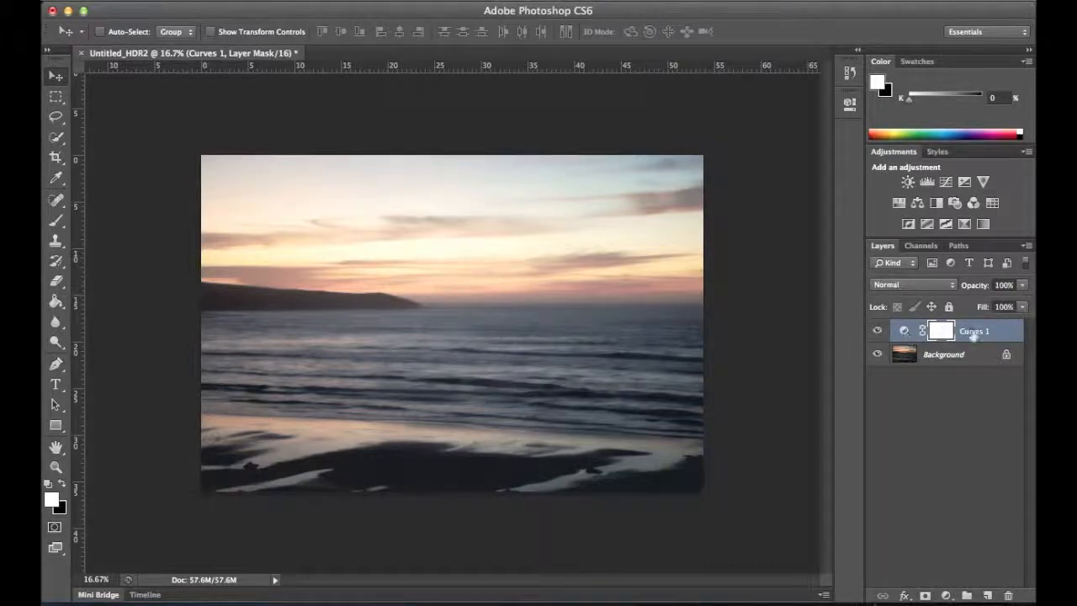
Review the curve settings and the layer mask properties of the Curves 1 layer.
{"action": "left_click", "coordinate": [903, 333]}
{"action": "double_click", "coordinate": [904, 332]}
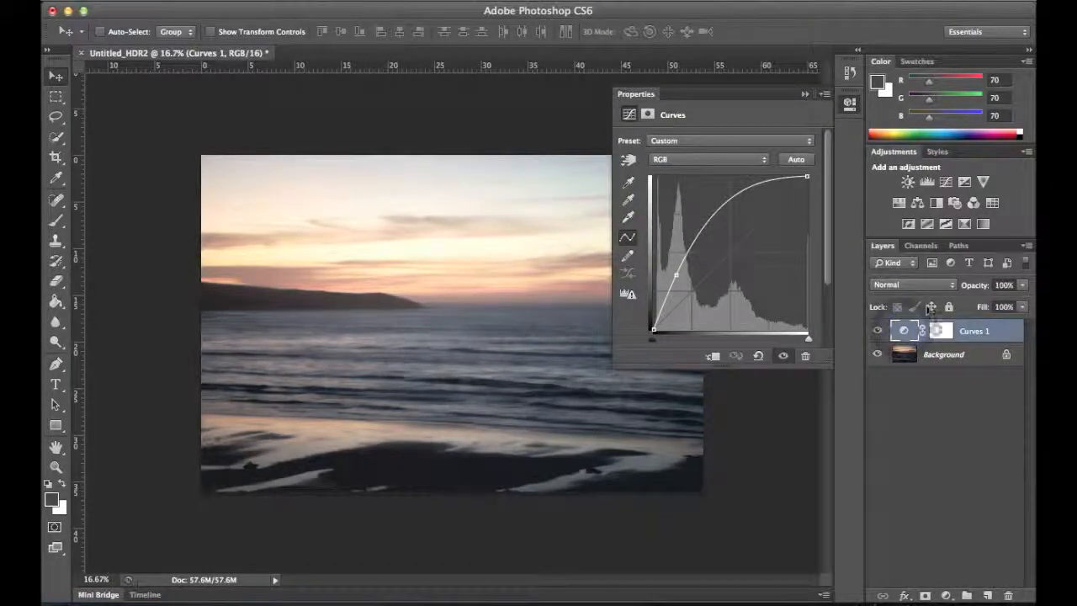
{"action": "left_click", "coordinate": [941, 330]}
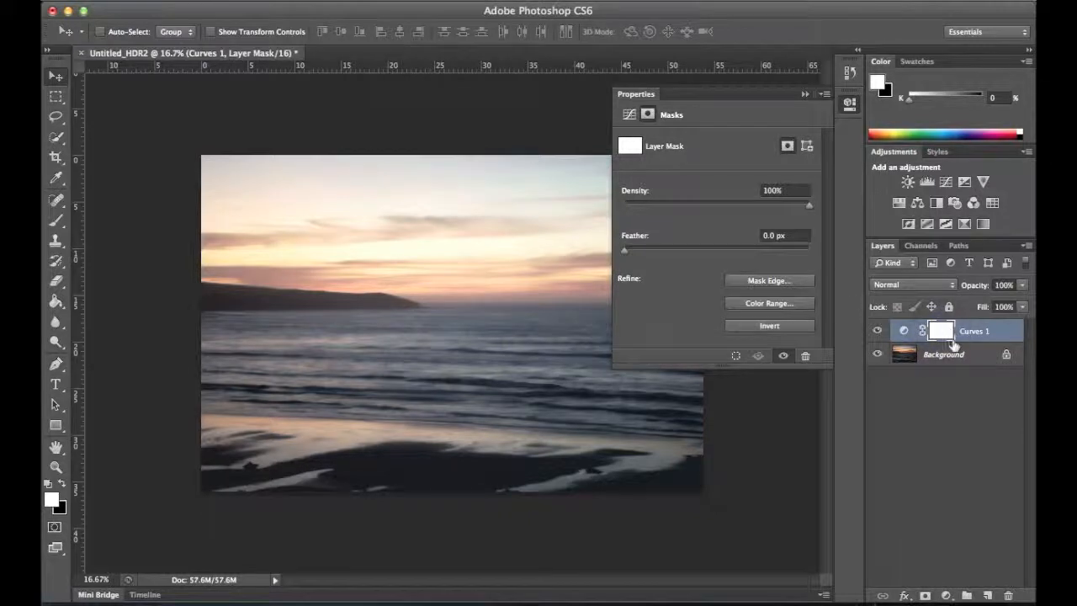
{"action": "left_click", "coordinate": [805, 94]}
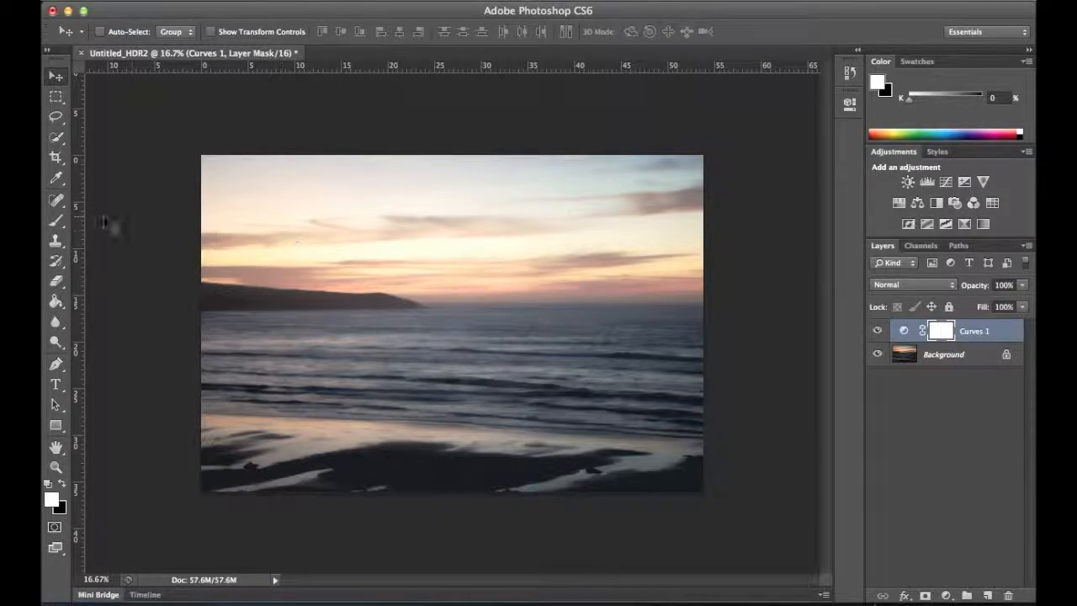
Set up the Brush tool with Normal blending mode and a size of 437 px.
{"action": "left_click", "coordinate": [54, 221]}
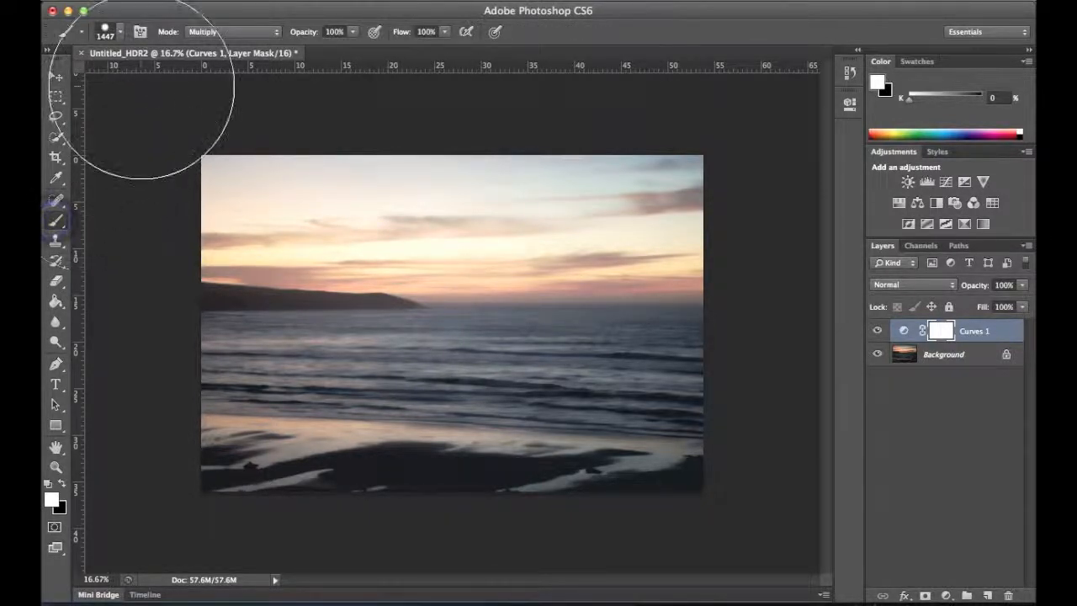
{"action": "left_click", "coordinate": [217, 32]}
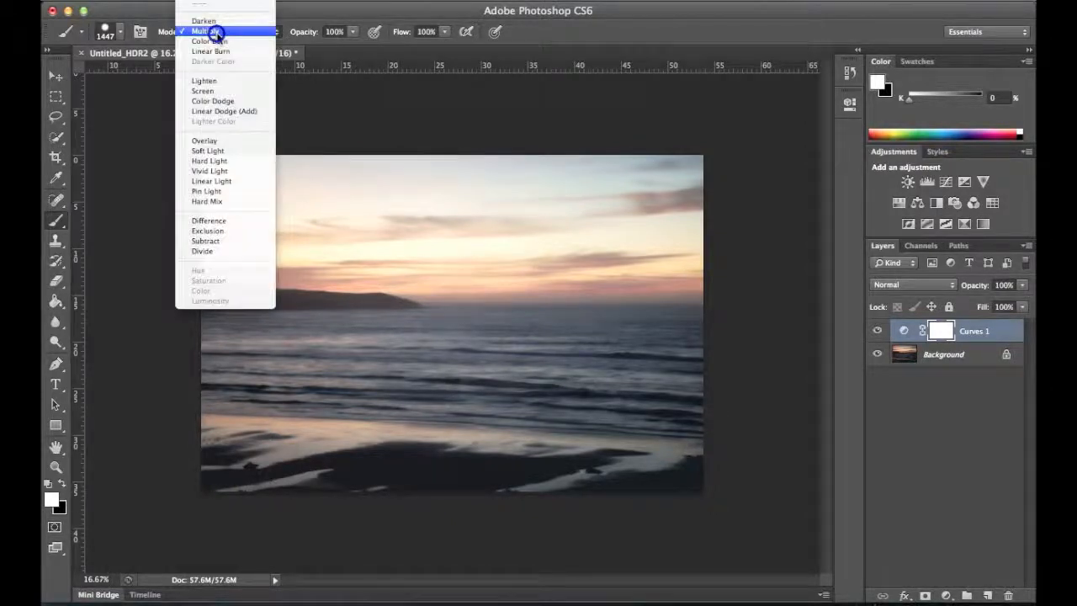
{"action": "left_click", "coordinate": [215, 3]}
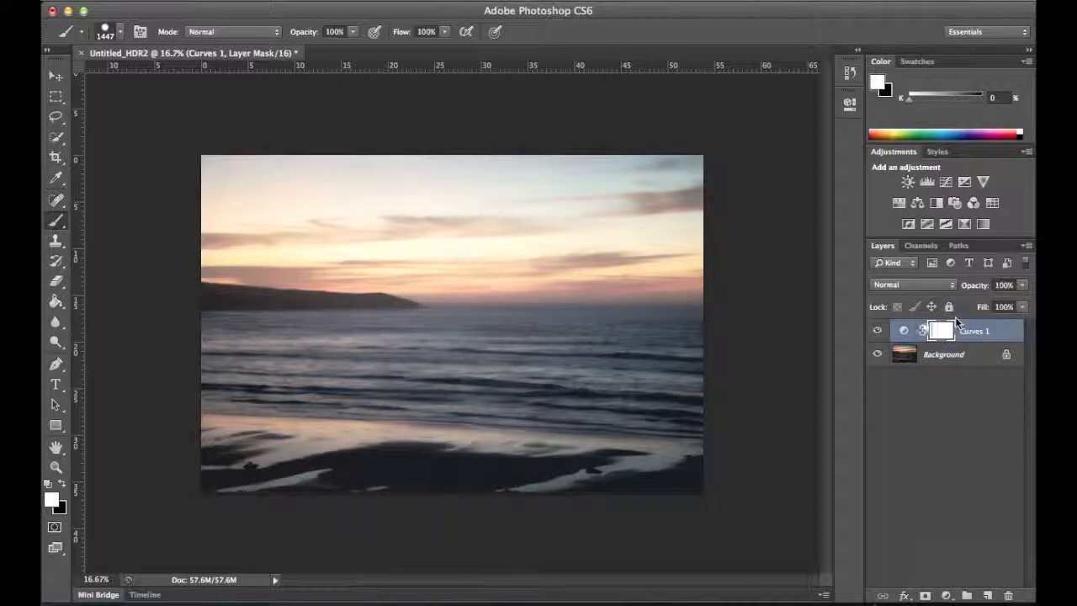
{"action": "left_click", "coordinate": [119, 34]}
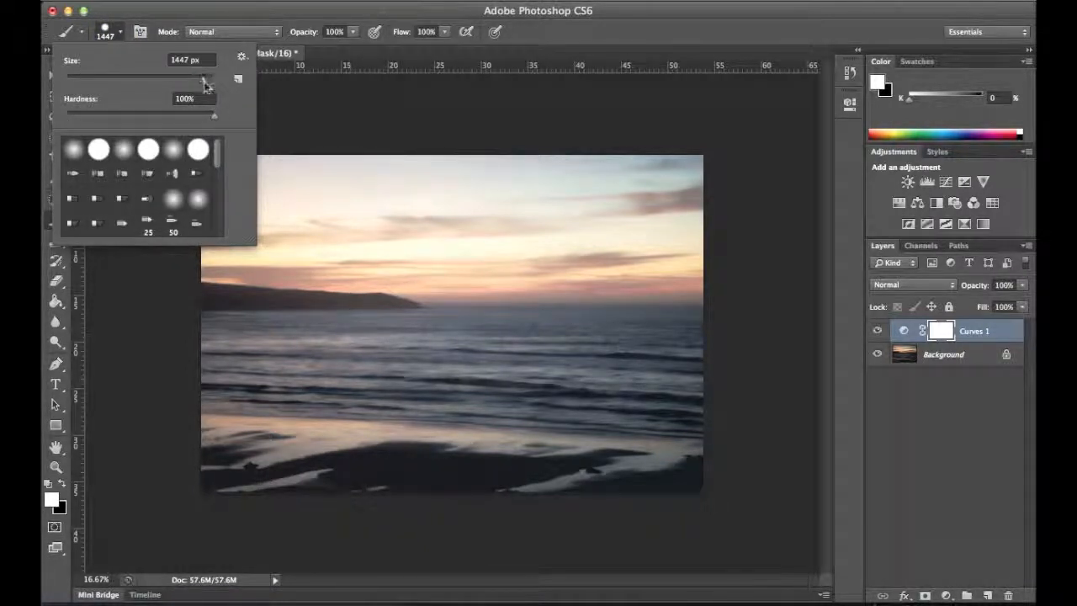
{"action": "left_click_drag", "start_coordinate": [204, 81], "coordinate": [196, 80]}
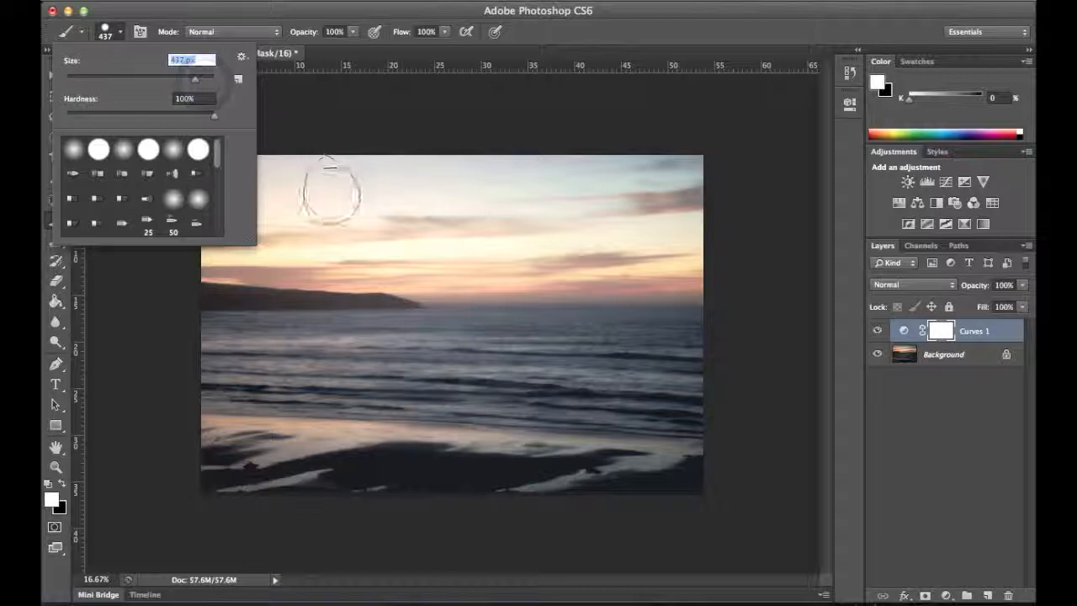
{"action": "left_click", "coordinate": [122, 37]}
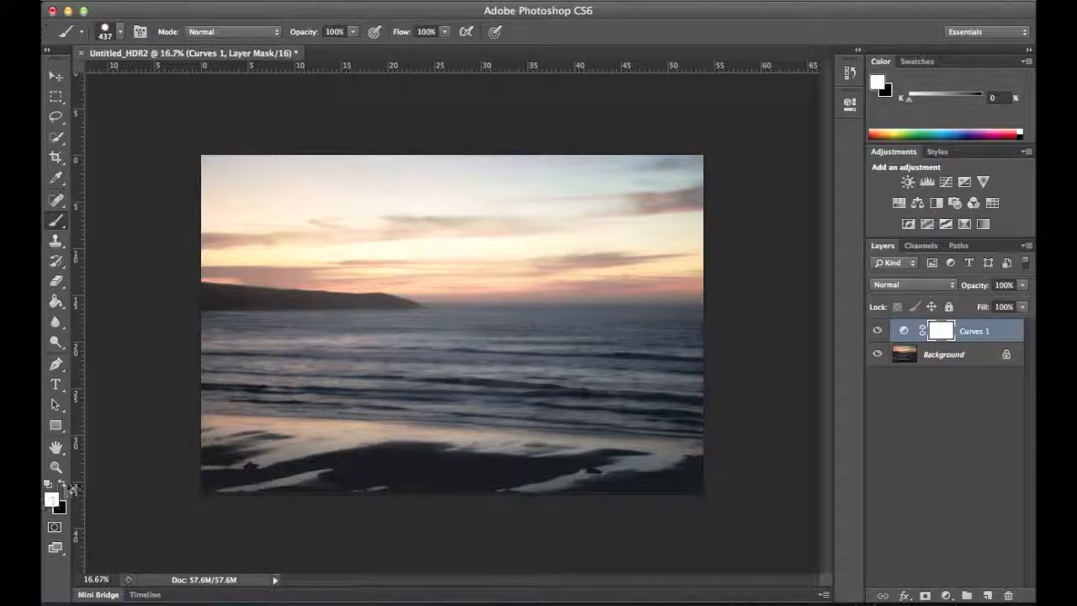
Paint black on the Curves 1 mask across the sky down to the horizon, comparing the image with the adjustment layer hidden and shown.
{"action": "left_click", "coordinate": [64, 485]}
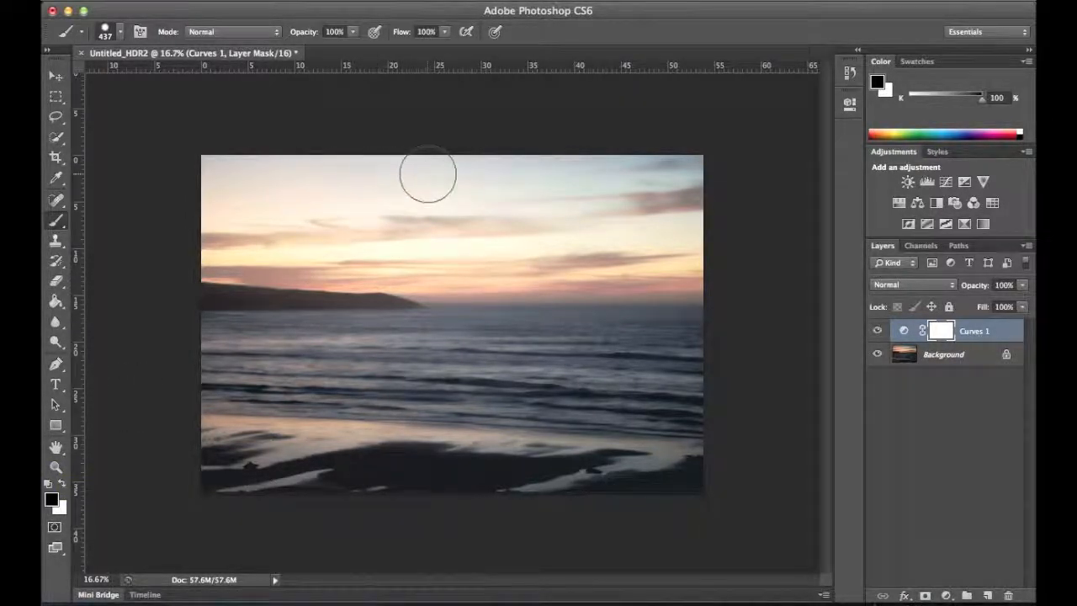
{"action": "mouse_move", "coordinate": [202, 167]}
{"action": "left_mouse_down"}
{"action": "mouse_move", "coordinate": [402, 177]}
{"action": "mouse_move", "coordinate": [720, 169]}
{"action": "left_mouse_up"}
{"action": "mouse_move", "coordinate": [627, 219]}
{"action": "left_mouse_down"}
{"action": "mouse_move", "coordinate": [578, 202]}
{"action": "mouse_move", "coordinate": [252, 219]}
{"action": "mouse_move", "coordinate": [692, 240]}
{"action": "left_mouse_up"}
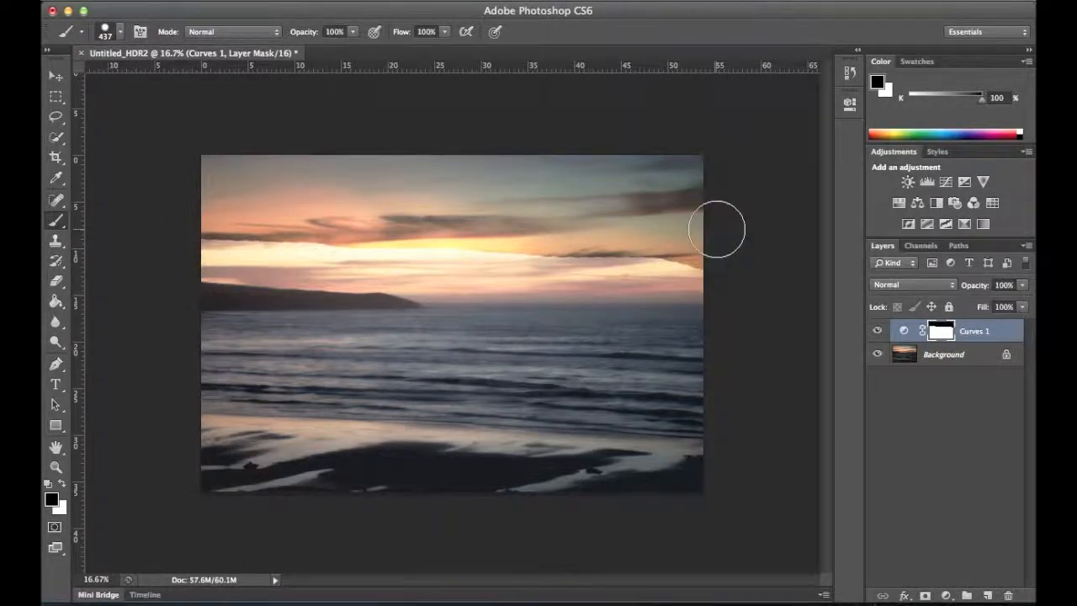
{"action": "left_click", "coordinate": [878, 332]}
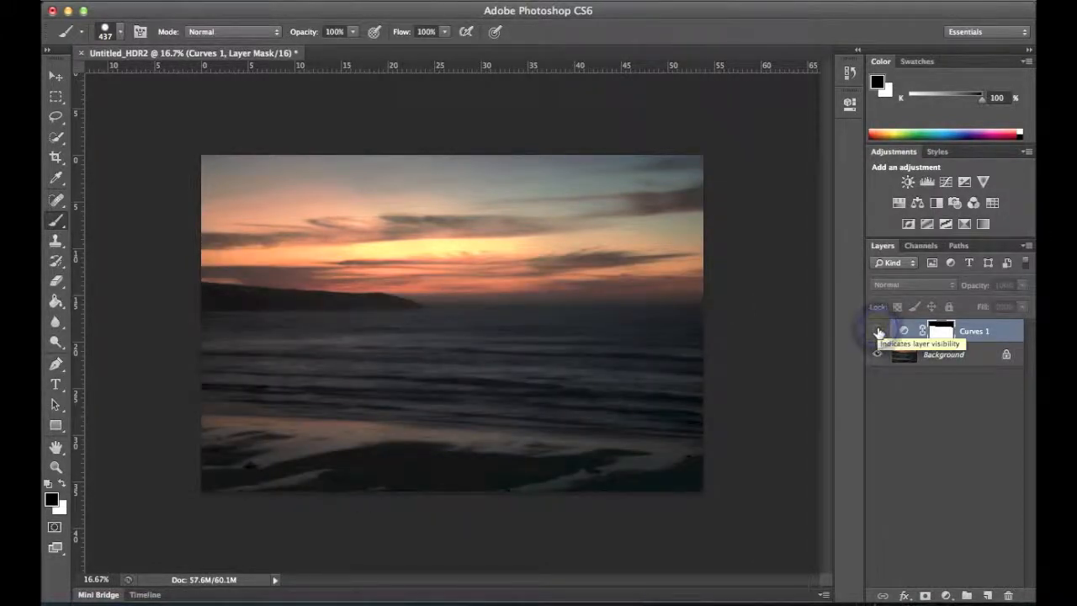
{"action": "left_click", "coordinate": [878, 331]}
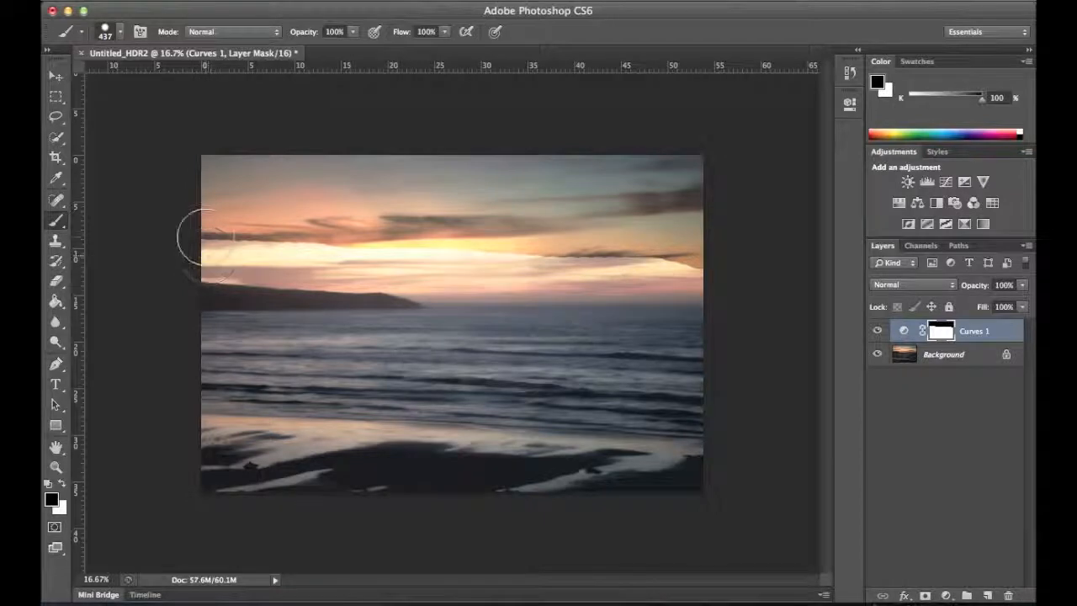
{"action": "mouse_move", "coordinate": [210, 244]}
{"action": "left_mouse_down"}
{"action": "mouse_move", "coordinate": [383, 249]}
{"action": "mouse_move", "coordinate": [434, 271]}
{"action": "mouse_move", "coordinate": [637, 271]}
{"action": "left_mouse_up"}
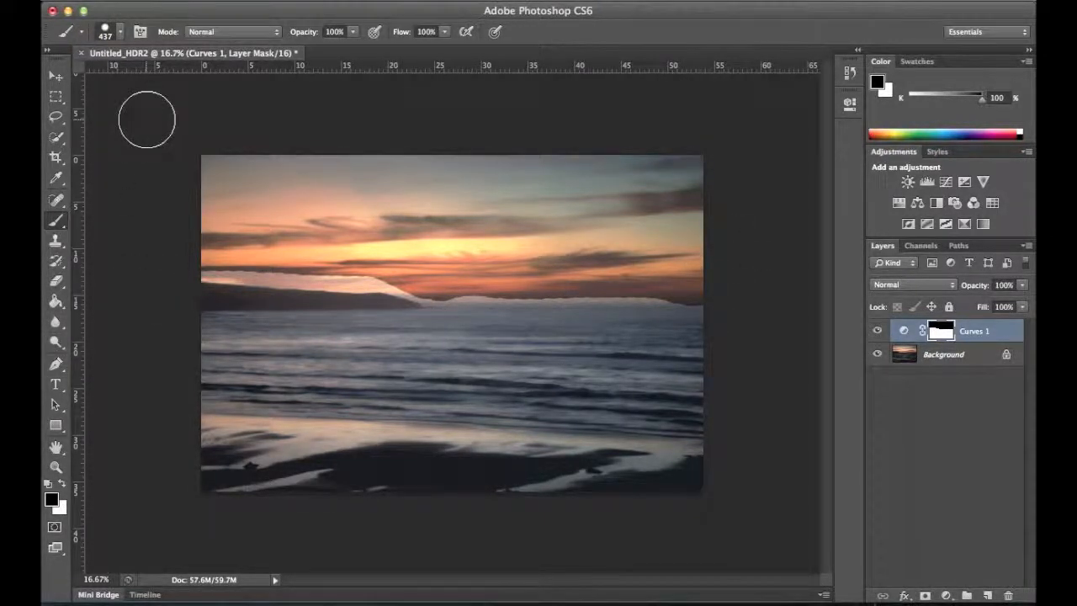
Reduce the brush to 200 px and paint black on the mask over the bright sky band above the headland's ridge.
{"action": "key", "text": "super+equal"}
{"action": "key", "text": "super+equal"}
{"action": "key", "text": "super+equal"}
{"action": "key", "text": "super+equal"}
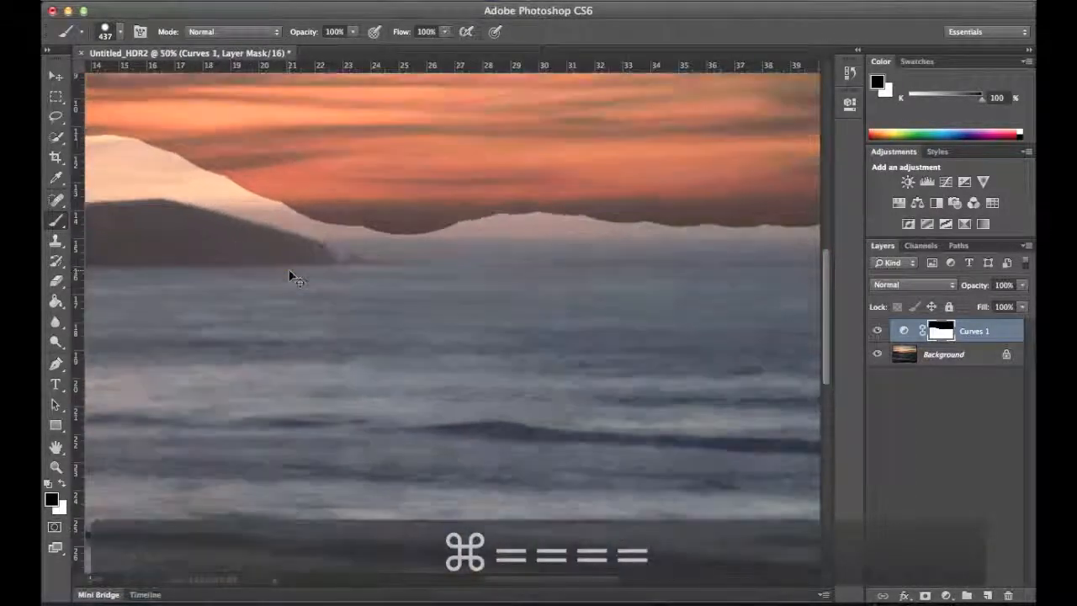
{"action": "left_click_drag", "start_coordinate": [302, 255], "coordinate": [841, 356]}
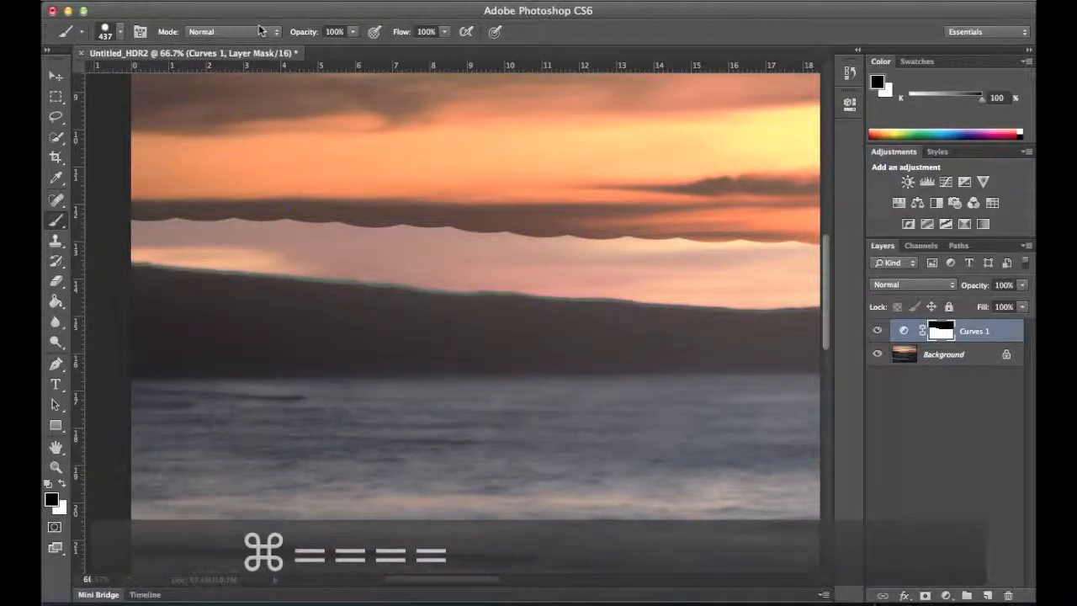
{"action": "key", "text": "bracketleft"}
{"action": "key", "text": "bracketleft"}
{"action": "key", "text": "bracketleft"}
{"action": "key", "text": "bracketleft"}
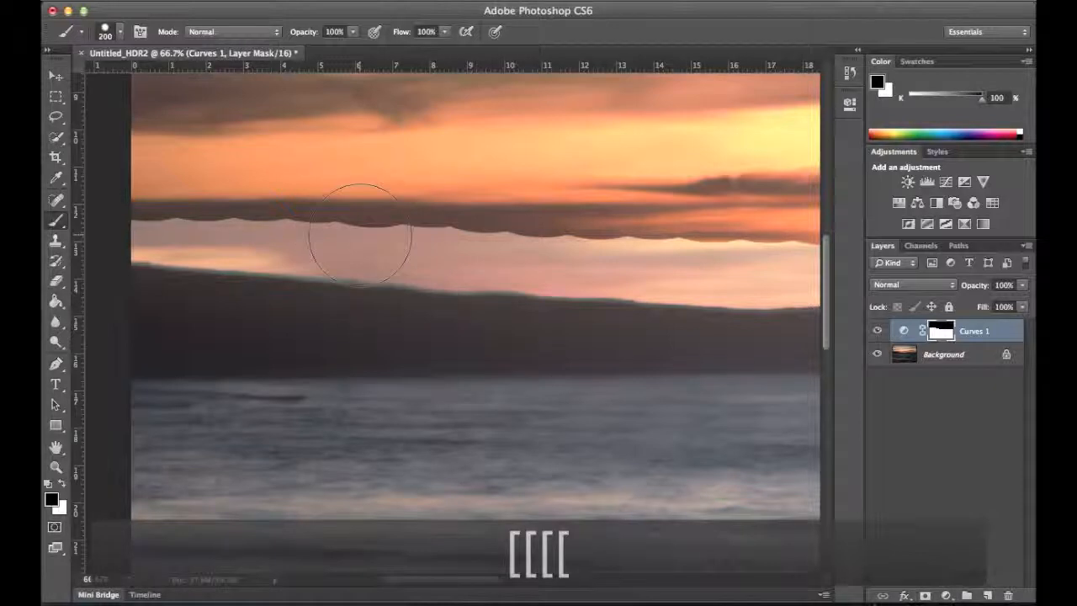
{"action": "mouse_move", "coordinate": [156, 209]}
{"action": "left_mouse_down"}
{"action": "mouse_move", "coordinate": [533, 245]}
{"action": "mouse_move", "coordinate": [564, 236]}
{"action": "mouse_move", "coordinate": [710, 247]}
{"action": "left_mouse_up"}
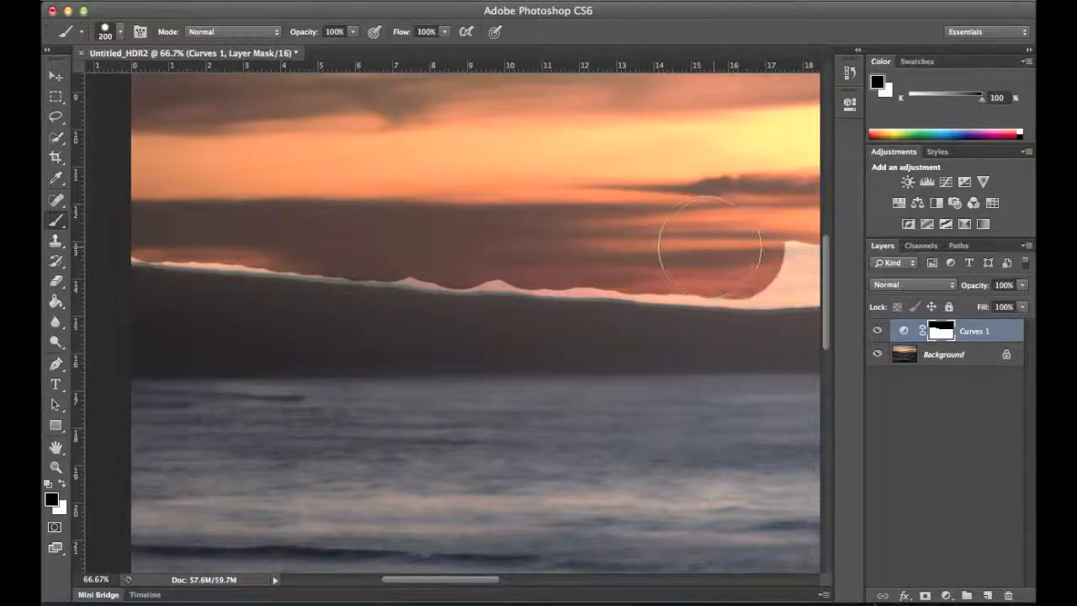
{"action": "left_click_drag", "start_coordinate": [588, 240], "coordinate": [427, 238]}
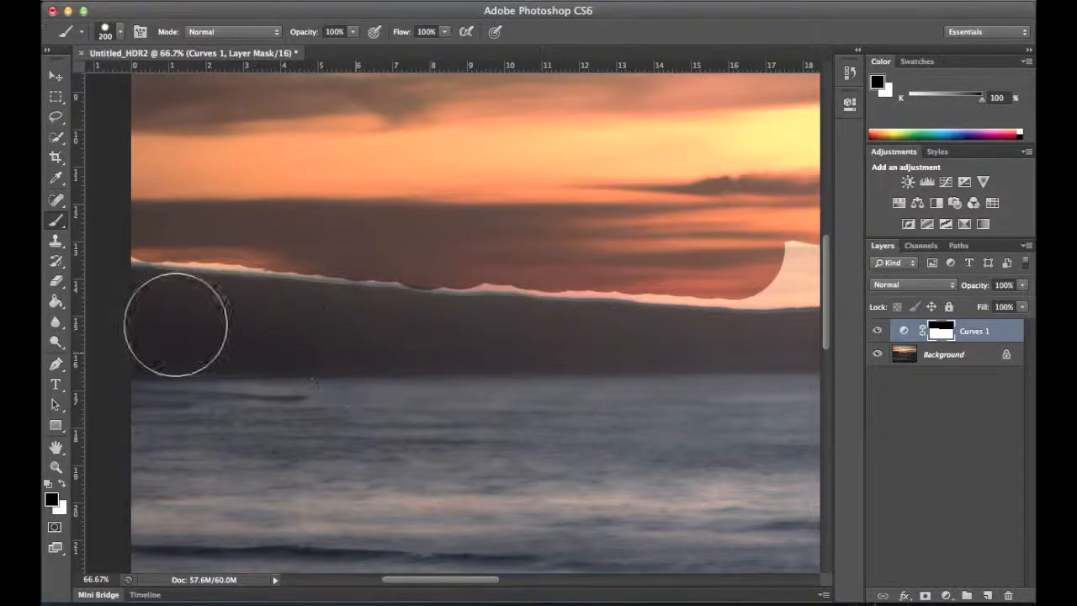
Set the brush to 43% hardness and reduce its size to 90 px for the headland's ridge.
{"action": "key", "text": "super+equal"}
{"action": "key", "text": "super+equal"}
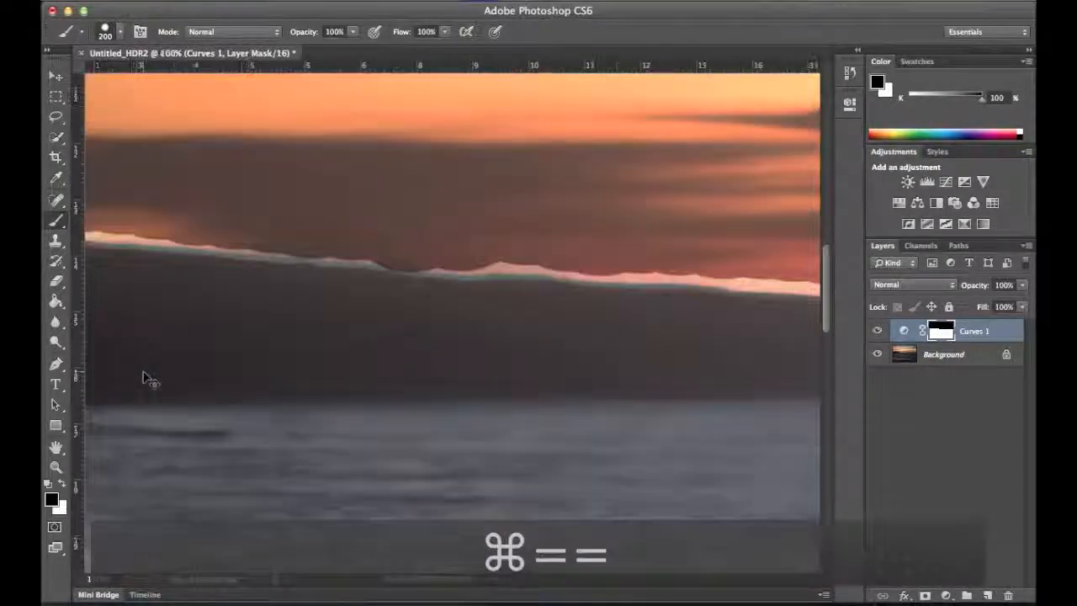
{"action": "scroll", "coordinate": [315, 428], "scroll_direction": "left", "scroll_amount": 10}
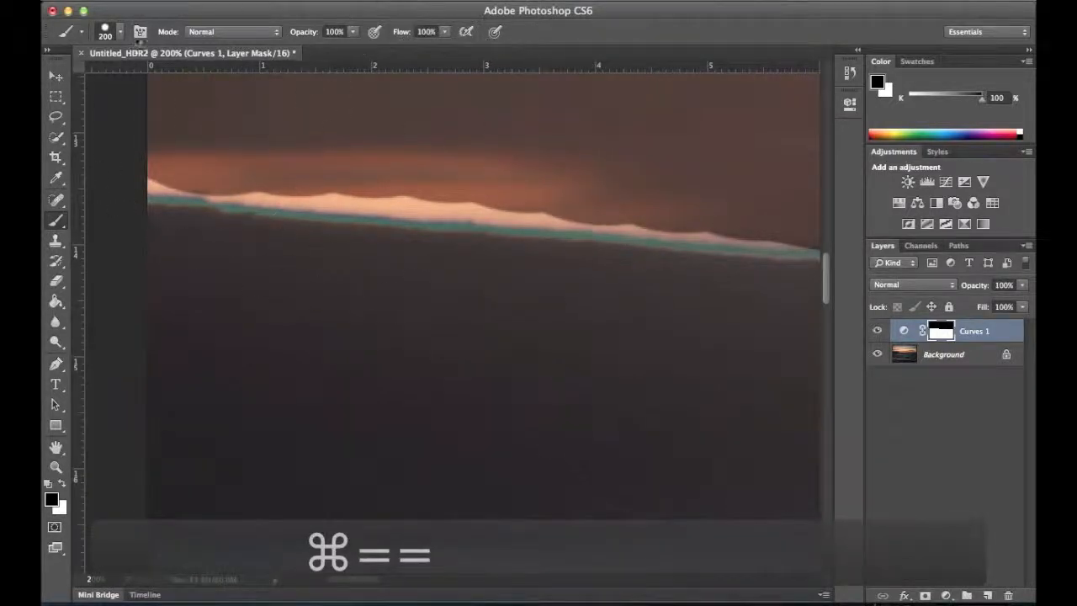
{"action": "left_click", "coordinate": [120, 32]}
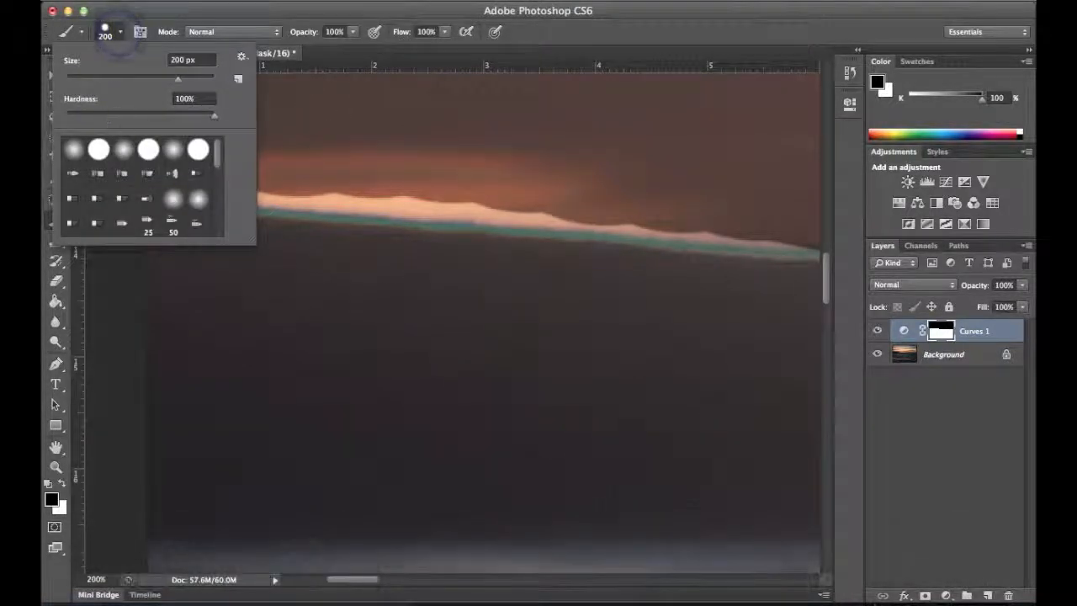
{"action": "left_click_drag", "start_coordinate": [130, 118], "coordinate": [131, 115]}
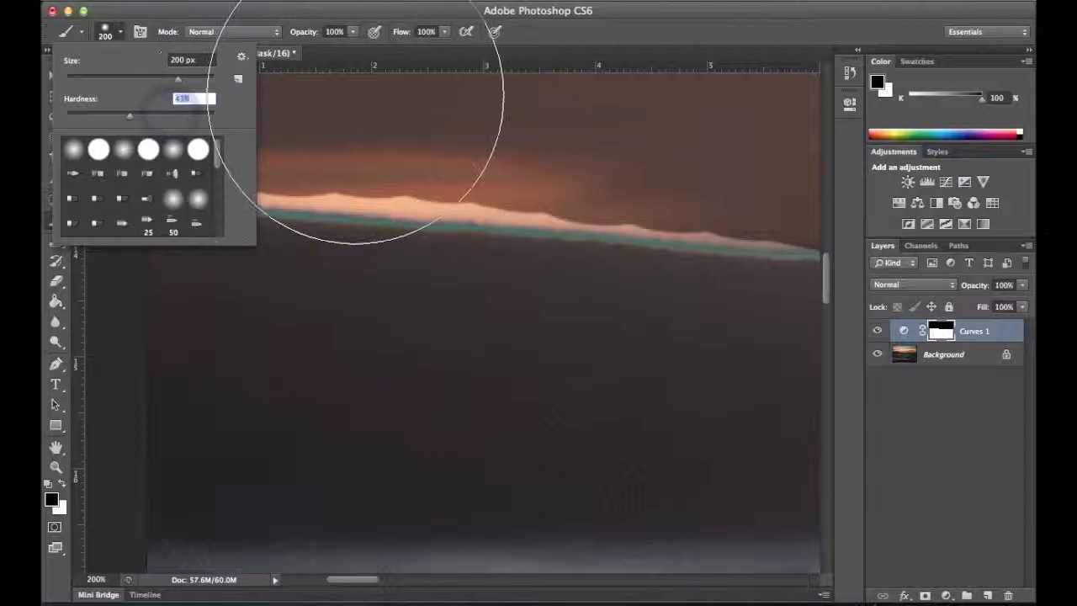
{"action": "key", "text": "]"}
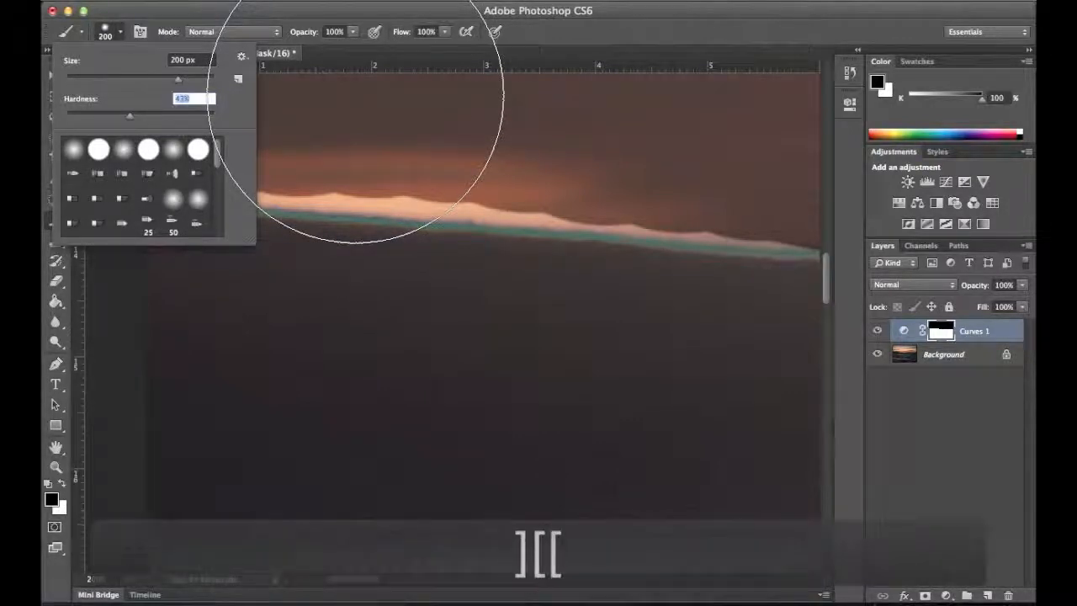
{"action": "left_click", "coordinate": [122, 36]}
{"action": "key", "text": "["}
{"action": "key", "text": "["}
{"action": "key", "text": "["}
{"action": "key", "text": "["}
{"action": "key", "text": "["}
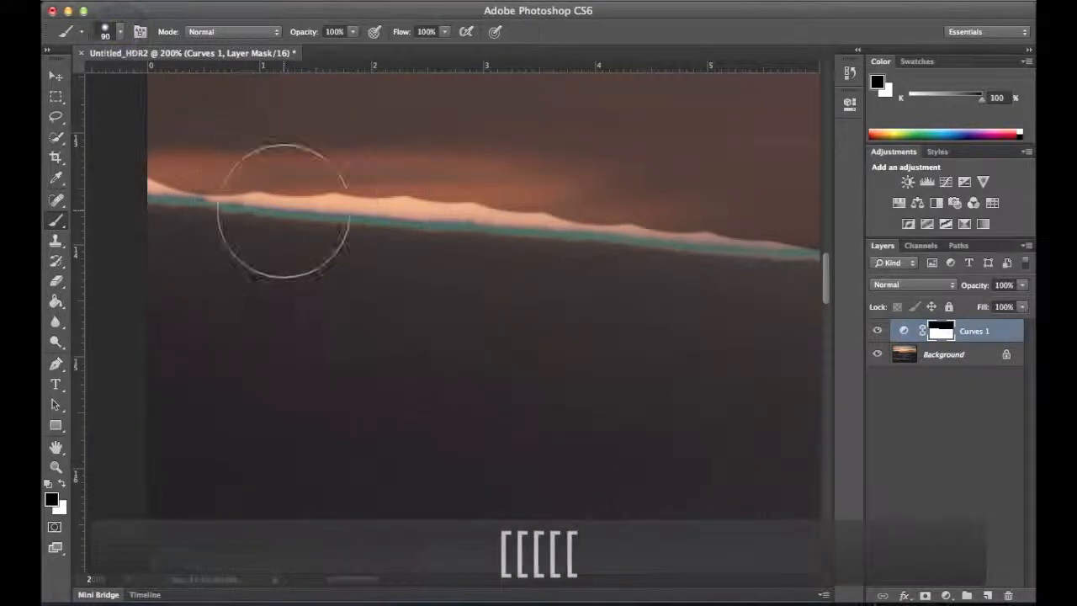
Paint black on the Curves 1 mask over the bright fringe along the headland's ridge, and restore the spill below the ridge with white.
{"action": "mouse_move", "coordinate": [295, 147]}
{"action": "left_mouse_down"}
{"action": "mouse_move", "coordinate": [177, 127]}
{"action": "mouse_move", "coordinate": [144, 135]}
{"action": "left_mouse_up"}
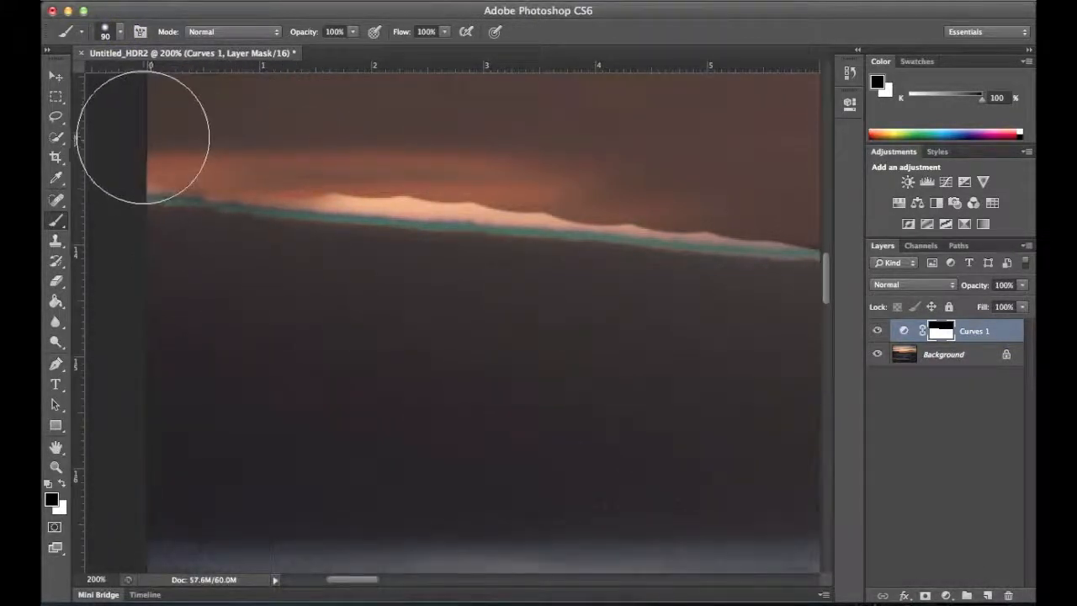
{"action": "mouse_move", "coordinate": [273, 144]}
{"action": "left_mouse_down"}
{"action": "mouse_move", "coordinate": [382, 137]}
{"action": "mouse_move", "coordinate": [437, 168]}
{"action": "mouse_move", "coordinate": [474, 159]}
{"action": "mouse_move", "coordinate": [746, 182]}
{"action": "left_mouse_up"}
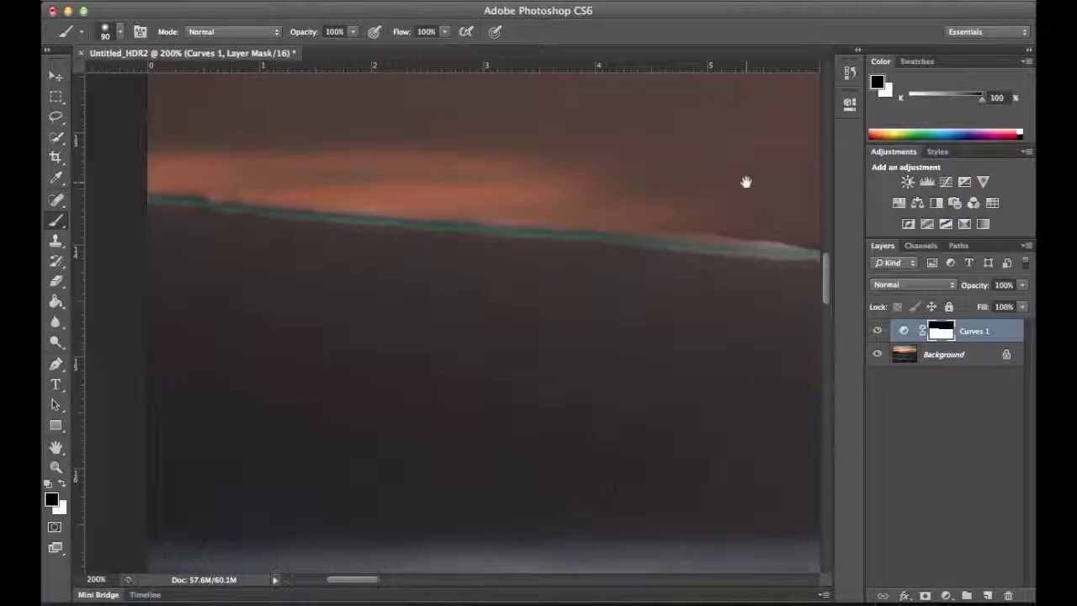
{"action": "scroll", "coordinate": [746, 182], "scroll_direction": "right", "scroll_amount": 10}
{"action": "mouse_move", "coordinate": [170, 209]}
{"action": "left_mouse_down"}
{"action": "mouse_move", "coordinate": [293, 221]}
{"action": "mouse_move", "coordinate": [265, 206]}
{"action": "mouse_move", "coordinate": [247, 220]}
{"action": "mouse_move", "coordinate": [388, 225]}
{"action": "mouse_move", "coordinate": [334, 218]}
{"action": "mouse_move", "coordinate": [361, 220]}
{"action": "mouse_move", "coordinate": [346, 214]}
{"action": "mouse_move", "coordinate": [436, 234]}
{"action": "mouse_move", "coordinate": [322, 224]}
{"action": "mouse_move", "coordinate": [496, 236]}
{"action": "mouse_move", "coordinate": [464, 232]}
{"action": "mouse_move", "coordinate": [583, 263]}
{"action": "mouse_move", "coordinate": [632, 251]}
{"action": "mouse_move", "coordinate": [561, 241]}
{"action": "mouse_move", "coordinate": [652, 254]}
{"action": "mouse_move", "coordinate": [685, 244]}
{"action": "mouse_move", "coordinate": [592, 262]}
{"action": "mouse_move", "coordinate": [749, 250]}
{"action": "mouse_move", "coordinate": [416, 244]}
{"action": "mouse_move", "coordinate": [390, 358]}
{"action": "mouse_move", "coordinate": [398, 269]}
{"action": "left_mouse_up"}
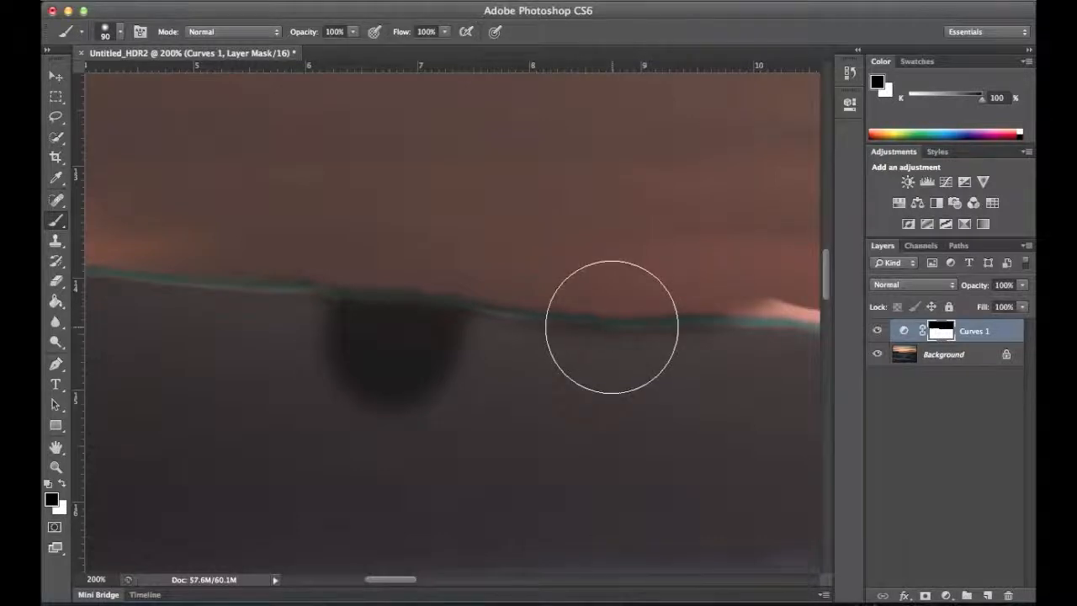
{"action": "left_click", "coordinate": [62, 485]}
{"action": "mouse_move", "coordinate": [406, 387]}
{"action": "left_mouse_down"}
{"action": "mouse_move", "coordinate": [307, 384]}
{"action": "mouse_move", "coordinate": [443, 387]}
{"action": "mouse_move", "coordinate": [338, 351]}
{"action": "mouse_move", "coordinate": [293, 349]}
{"action": "mouse_move", "coordinate": [453, 374]}
{"action": "mouse_move", "coordinate": [436, 364]}
{"action": "mouse_move", "coordinate": [464, 364]}
{"action": "mouse_move", "coordinate": [517, 383]}
{"action": "mouse_move", "coordinate": [721, 385]}
{"action": "left_mouse_up"}
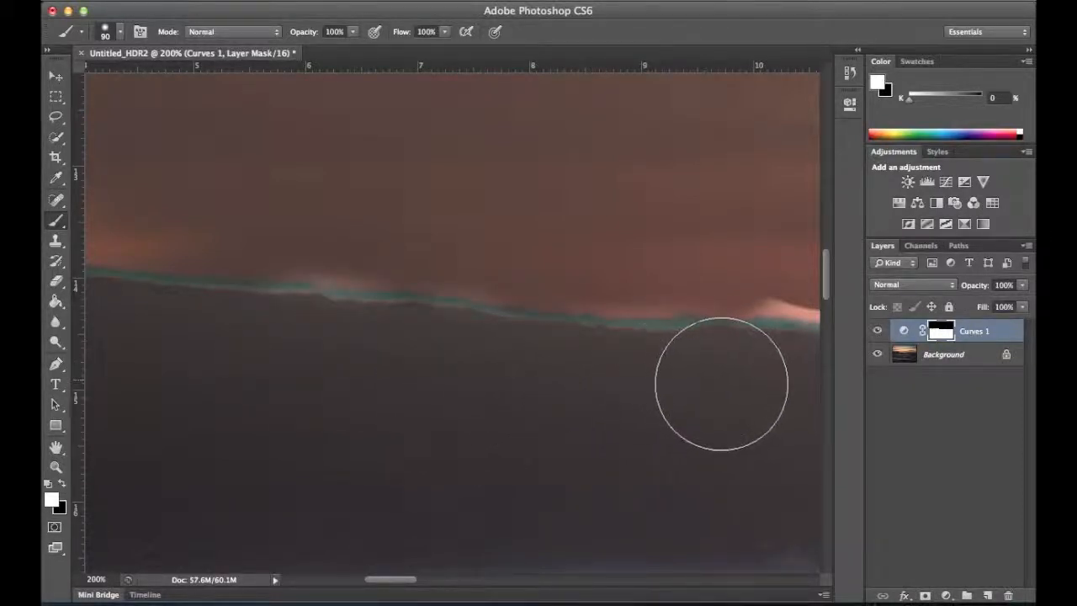
Paint black on the mask over the remaining bright sky above the ridge, following the headland's slope down to the sea.
{"action": "left_click", "coordinate": [62, 485]}
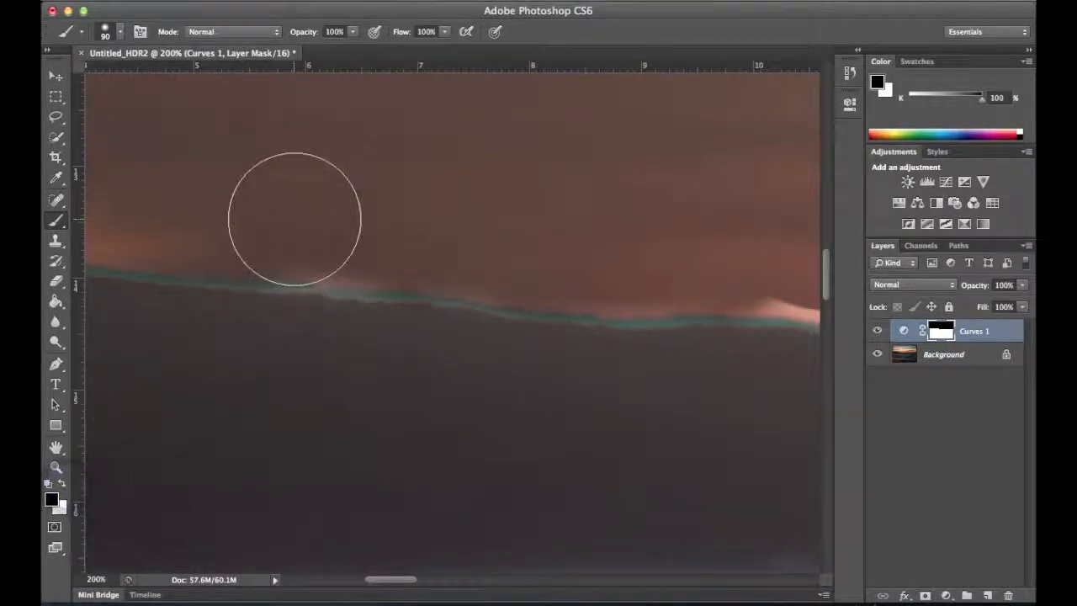
{"action": "mouse_move", "coordinate": [268, 205]}
{"action": "left_mouse_down"}
{"action": "mouse_move", "coordinate": [360, 215]}
{"action": "mouse_move", "coordinate": [267, 201]}
{"action": "mouse_move", "coordinate": [248, 213]}
{"action": "mouse_move", "coordinate": [362, 223]}
{"action": "mouse_move", "coordinate": [333, 225]}
{"action": "mouse_move", "coordinate": [370, 213]}
{"action": "mouse_move", "coordinate": [450, 231]}
{"action": "mouse_move", "coordinate": [530, 272]}
{"action": "mouse_move", "coordinate": [212, 248]}
{"action": "mouse_move", "coordinate": [281, 278]}
{"action": "mouse_move", "coordinate": [181, 234]}
{"action": "mouse_move", "coordinate": [182, 254]}
{"action": "mouse_move", "coordinate": [290, 250]}
{"action": "mouse_move", "coordinate": [329, 262]}
{"action": "mouse_move", "coordinate": [234, 246]}
{"action": "mouse_move", "coordinate": [579, 273]}
{"action": "mouse_move", "coordinate": [475, 258]}
{"action": "mouse_move", "coordinate": [322, 260]}
{"action": "mouse_move", "coordinate": [526, 262]}
{"action": "mouse_move", "coordinate": [717, 281]}
{"action": "left_mouse_up"}
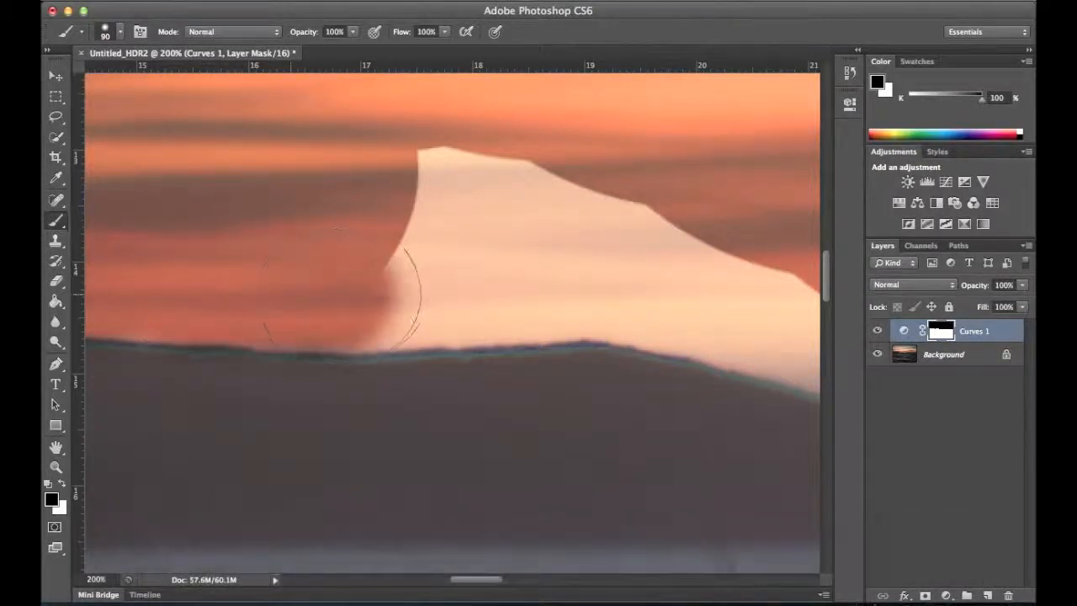
{"action": "mouse_move", "coordinate": [355, 296]}
{"action": "left_mouse_down"}
{"action": "mouse_move", "coordinate": [445, 277]}
{"action": "mouse_move", "coordinate": [606, 282]}
{"action": "mouse_move", "coordinate": [595, 193]}
{"action": "mouse_move", "coordinate": [472, 189]}
{"action": "left_mouse_up"}
{"action": "mouse_move", "coordinate": [627, 266]}
{"action": "left_mouse_down"}
{"action": "mouse_move", "coordinate": [687, 290]}
{"action": "mouse_move", "coordinate": [734, 303]}
{"action": "left_mouse_up"}
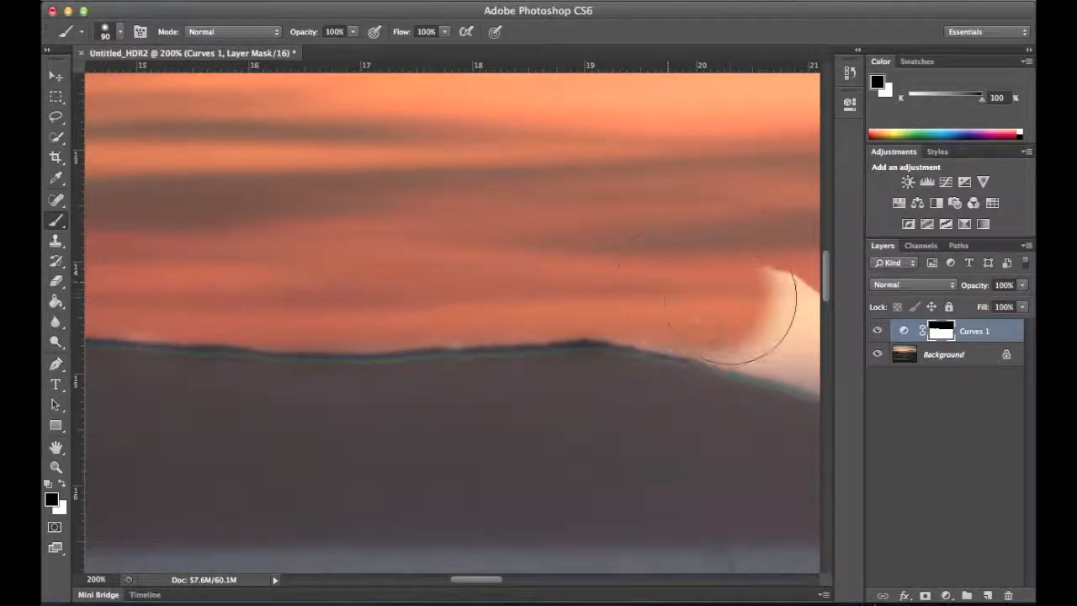
{"action": "scroll", "coordinate": [722, 296], "scroll_direction": "right", "scroll_amount": 10}
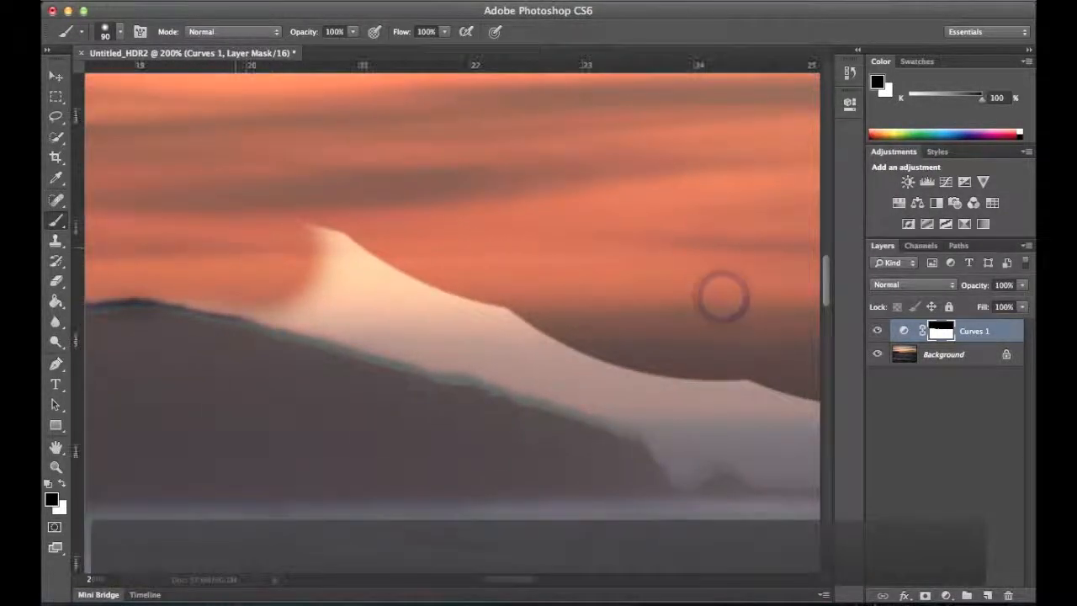
{"action": "mouse_move", "coordinate": [204, 242]}
{"action": "left_mouse_down"}
{"action": "mouse_move", "coordinate": [404, 279]}
{"action": "mouse_move", "coordinate": [233, 240]}
{"action": "mouse_move", "coordinate": [481, 306]}
{"action": "mouse_move", "coordinate": [469, 305]}
{"action": "mouse_move", "coordinate": [608, 363]}
{"action": "mouse_move", "coordinate": [683, 380]}
{"action": "mouse_move", "coordinate": [711, 409]}
{"action": "mouse_move", "coordinate": [706, 430]}
{"action": "mouse_move", "coordinate": [731, 408]}
{"action": "mouse_move", "coordinate": [781, 446]}
{"action": "left_mouse_up"}
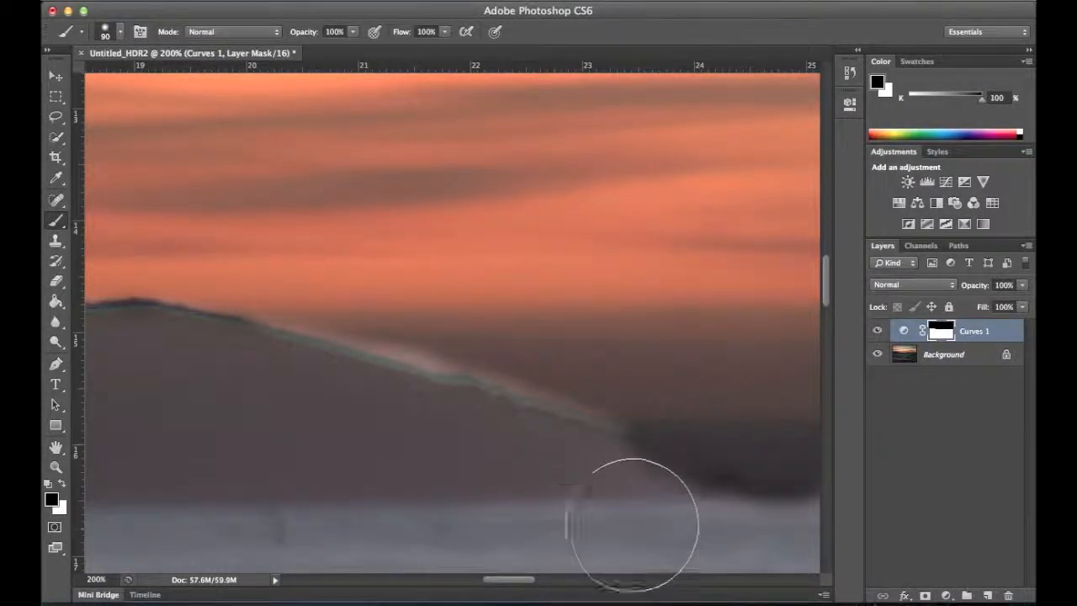
Reduce the brush to 45 px and paint white on the mask along the waterline at the headland's tip.
{"action": "left_click", "coordinate": [61, 484]}
{"action": "key", "text": "bracketleft"}
{"action": "key", "text": "bracketleft"}
{"action": "key", "text": "bracketleft"}
{"action": "key", "text": "bracketleft"}
{"action": "key", "text": "bracketleft"}
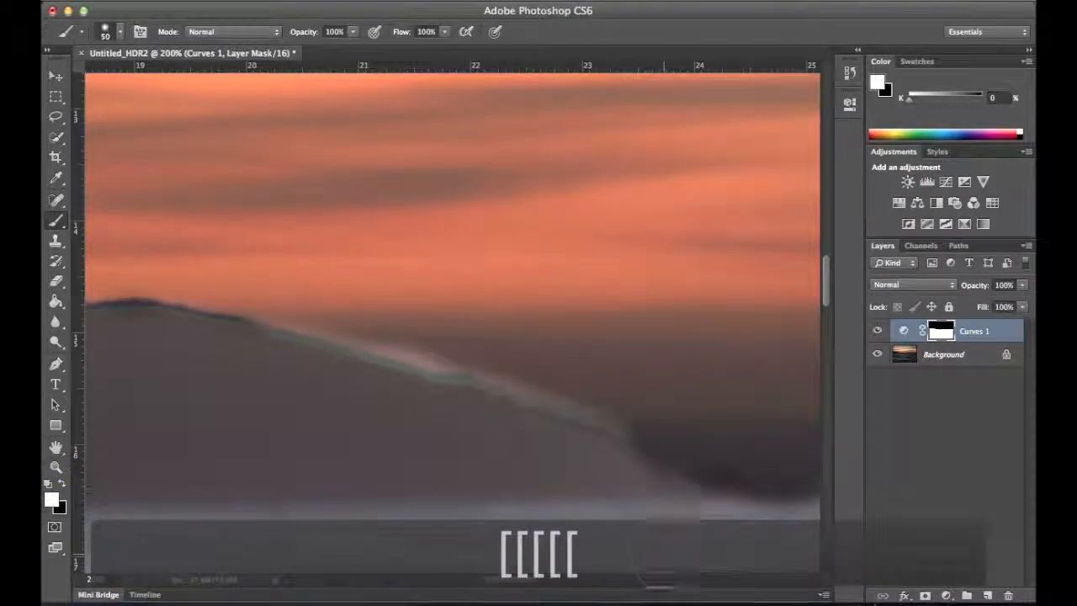
{"action": "mouse_move", "coordinate": [626, 476]}
{"action": "left_mouse_down"}
{"action": "mouse_move", "coordinate": [655, 514]}
{"action": "mouse_move", "coordinate": [703, 525]}
{"action": "mouse_move", "coordinate": [724, 521]}
{"action": "mouse_move", "coordinate": [722, 499]}
{"action": "mouse_move", "coordinate": [746, 520]}
{"action": "left_mouse_up"}
{"action": "left_click", "coordinate": [789, 523]}
{"action": "key", "text": "super+0"}
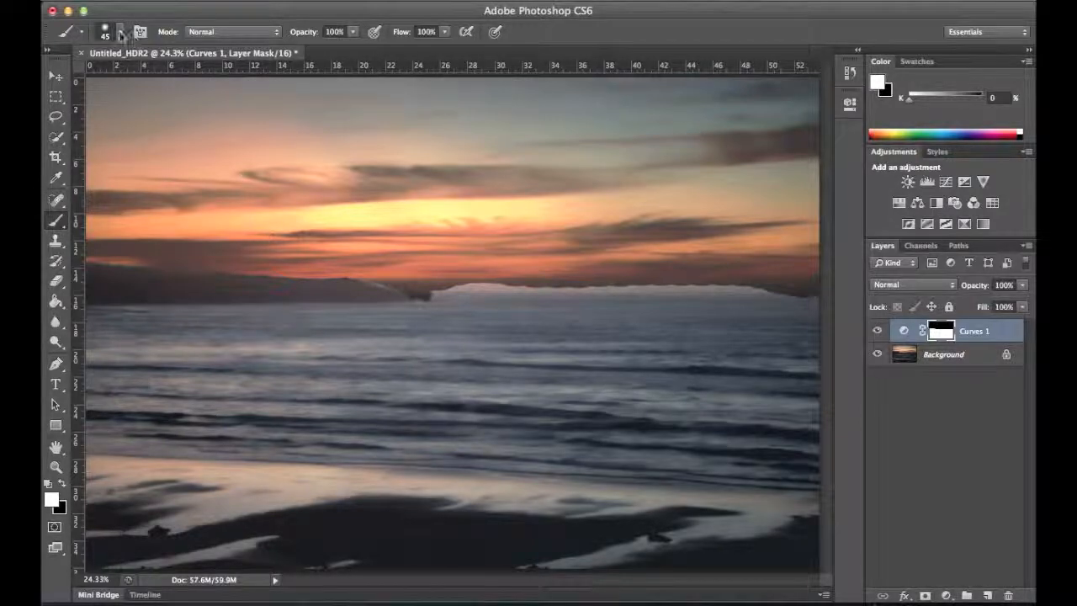
Set the brush hardness to 100% and enlarge the brush to 175 px.
{"action": "left_click", "coordinate": [120, 34]}
{"action": "left_click_drag", "start_coordinate": [130, 115], "coordinate": [318, 113]}
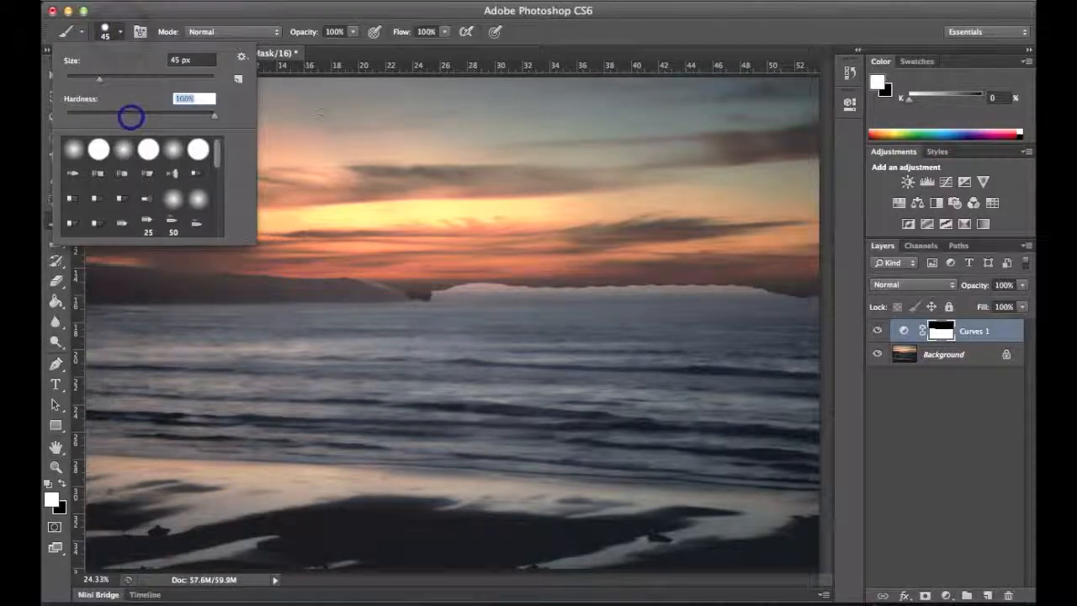
{"action": "left_click", "coordinate": [118, 34]}
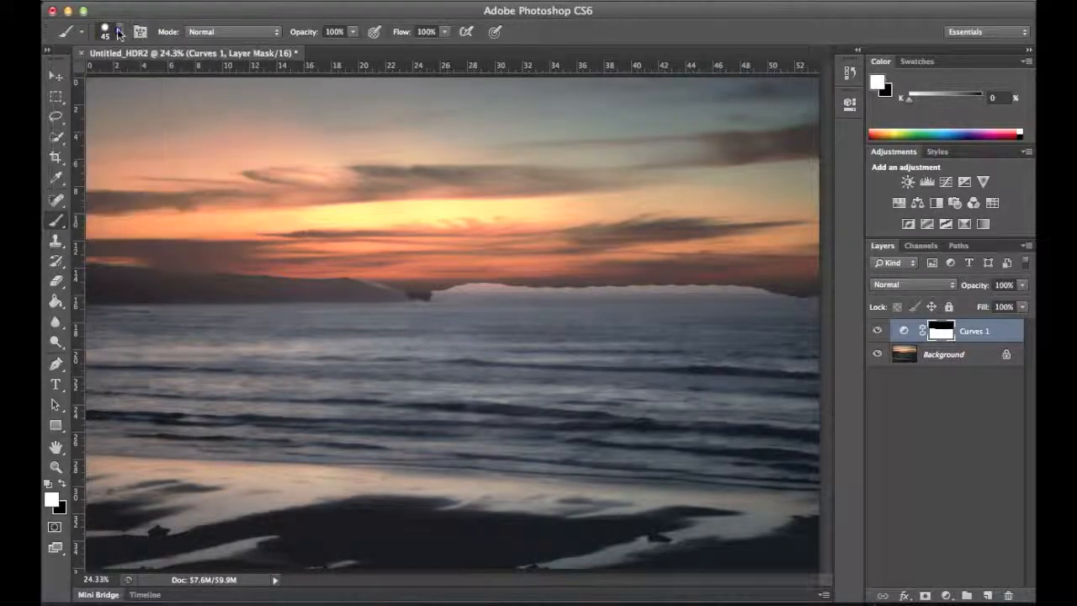
{"action": "key", "text": "bracketright"}
{"action": "key", "text": "bracketright"}
{"action": "key", "text": "bracketright"}
{"action": "key", "text": "bracketright"}
{"action": "key", "text": "bracketright"}
{"action": "key", "text": "bracketright"}
{"action": "key", "text": "bracketright"}
{"action": "key", "text": "bracketright"}
{"action": "key", "text": "bracketright"}
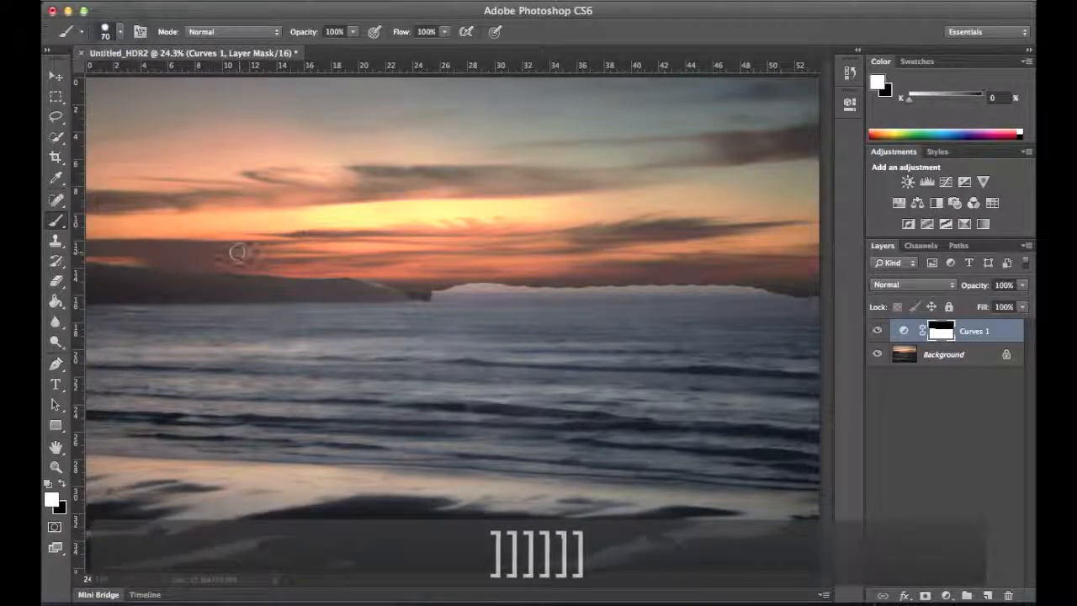
Try white on the mask over the sky above the headland, and cover that patch and the sky along the horizon with black.
{"action": "left_click_drag", "start_coordinate": [93, 266], "coordinate": [195, 265]}
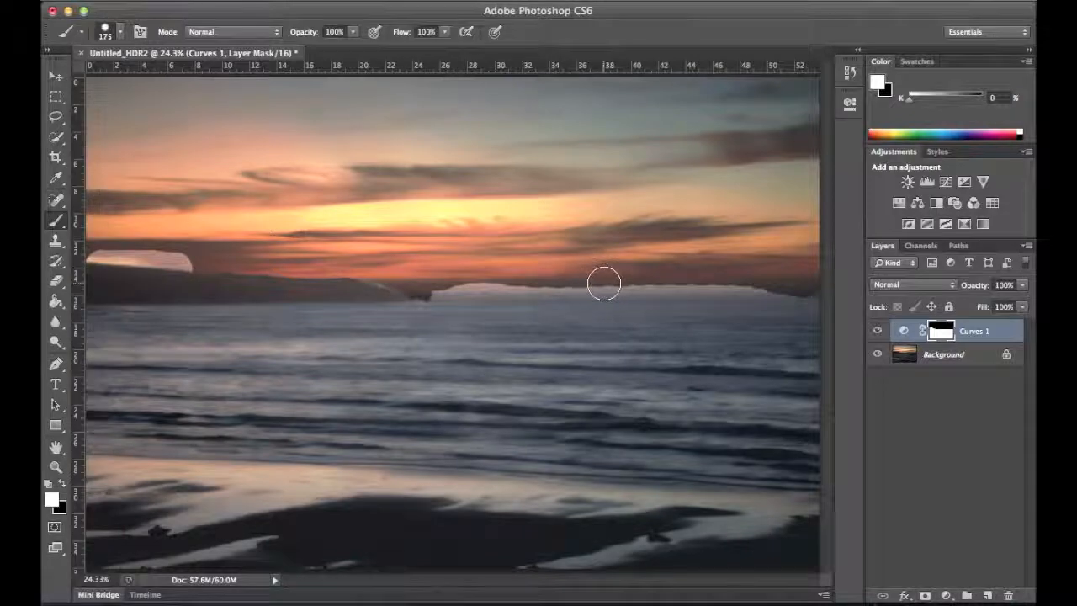
{"action": "left_click", "coordinate": [60, 485]}
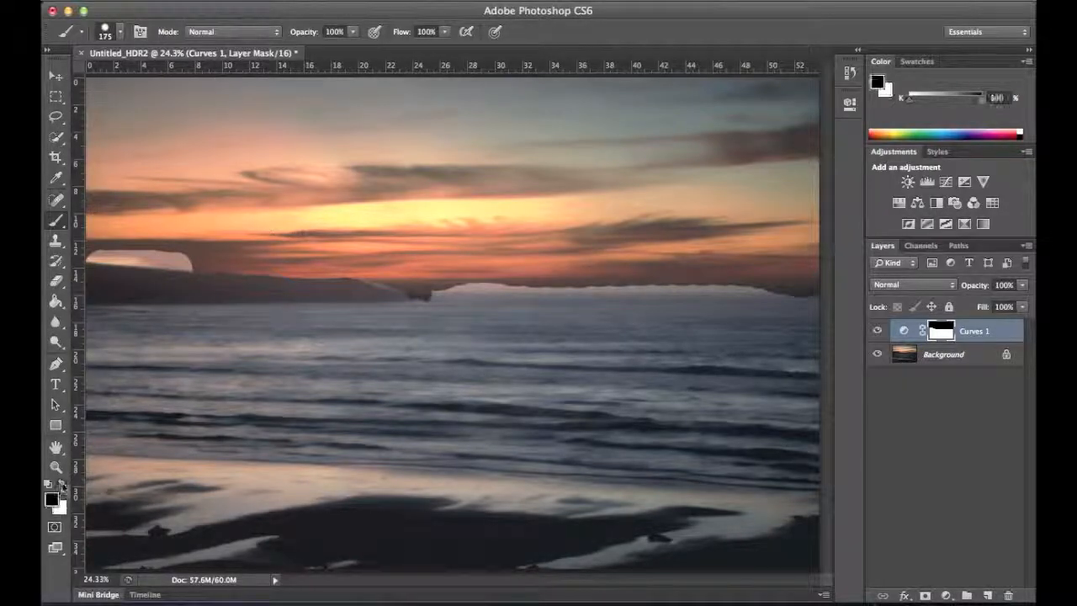
{"action": "mouse_move", "coordinate": [84, 257]}
{"action": "left_mouse_down"}
{"action": "mouse_move", "coordinate": [187, 255]}
{"action": "mouse_move", "coordinate": [147, 272]}
{"action": "mouse_move", "coordinate": [96, 262]}
{"action": "mouse_move", "coordinate": [82, 282]}
{"action": "mouse_move", "coordinate": [286, 276]}
{"action": "mouse_move", "coordinate": [409, 288]}
{"action": "mouse_move", "coordinate": [442, 278]}
{"action": "mouse_move", "coordinate": [356, 286]}
{"action": "mouse_move", "coordinate": [387, 288]}
{"action": "mouse_move", "coordinate": [544, 269]}
{"action": "mouse_move", "coordinate": [548, 279]}
{"action": "mouse_move", "coordinate": [796, 267]}
{"action": "mouse_move", "coordinate": [781, 262]}
{"action": "left_mouse_up"}
Paint black on the mask over the whole headland down to its waterline, reducing the brush to 80 px.
{"action": "left_click_drag", "start_coordinate": [109, 283], "coordinate": [169, 284]}
{"action": "key", "text": "bracketleft"}
{"action": "key", "text": "bracketleft"}
{"action": "key", "text": "bracketleft"}
{"action": "key", "text": "bracketleft"}
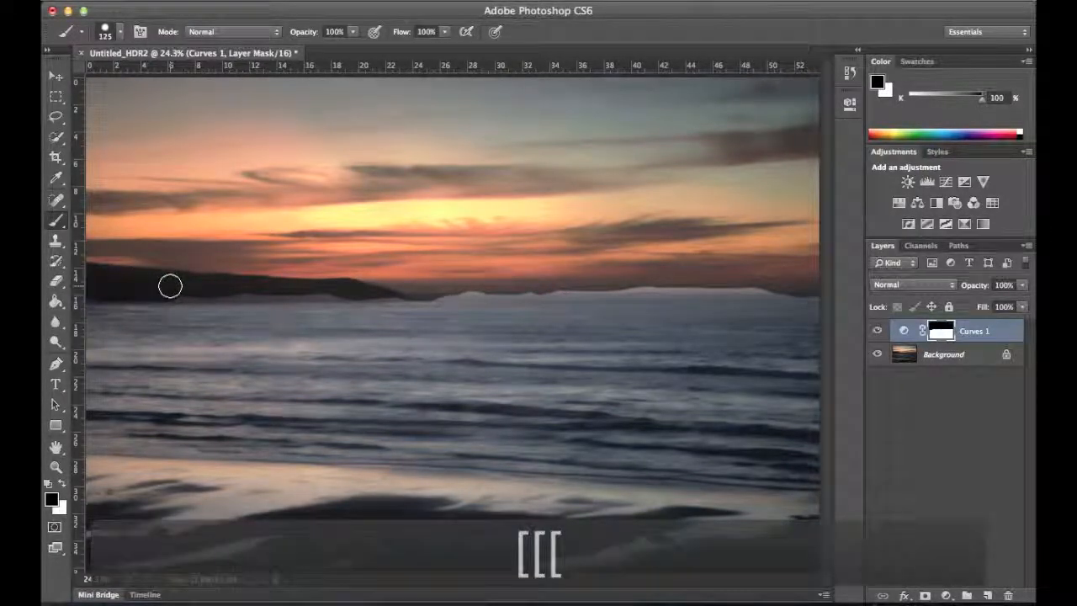
{"action": "mouse_move", "coordinate": [186, 290]}
{"action": "left_mouse_down"}
{"action": "mouse_move", "coordinate": [172, 296]}
{"action": "mouse_move", "coordinate": [355, 293]}
{"action": "left_mouse_up"}
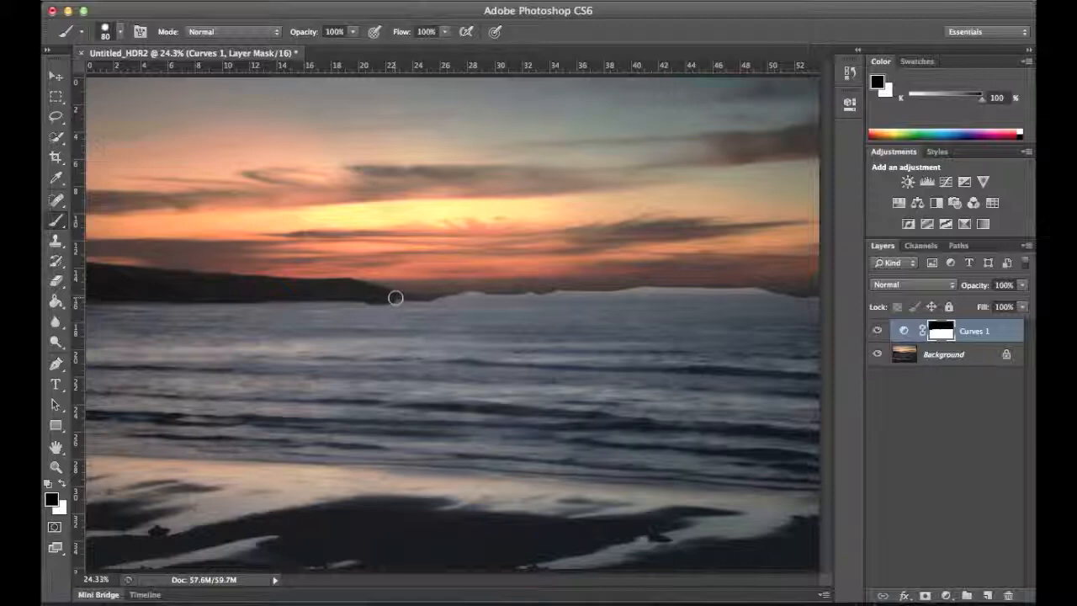
Paint white on the mask over the dark spill on the water beneath the headland to straighten its waterline.
{"action": "key", "text": "super+equal"}
{"action": "key", "text": "super+equal"}
{"action": "key", "text": "super+equal"}
{"action": "key", "text": "super+equal"}
{"action": "key", "text": "super+equal"}
{"action": "key", "text": "super+equal"}
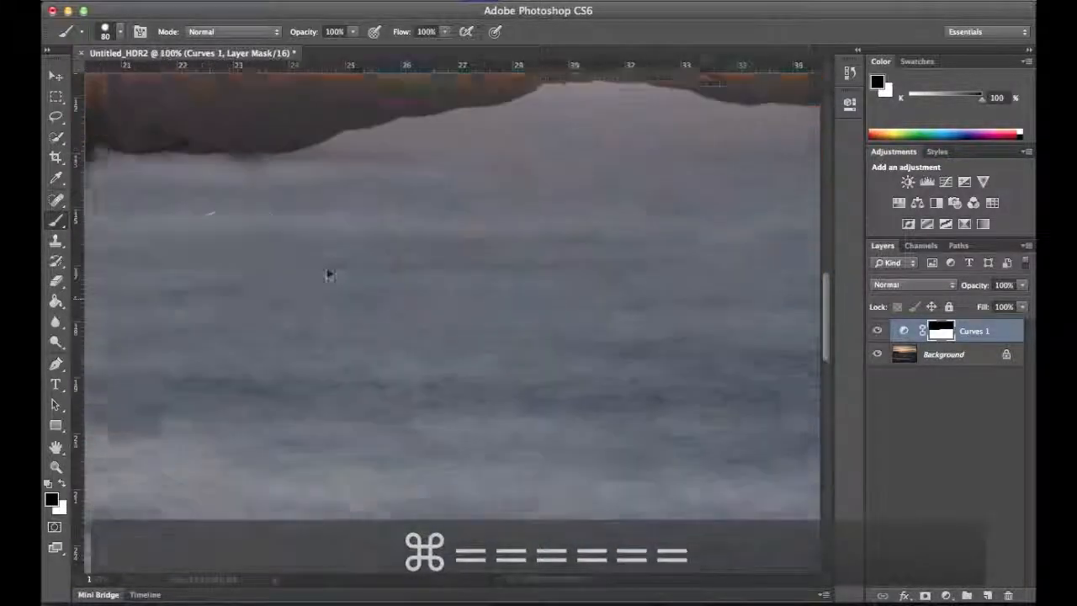
{"action": "left_click_drag", "start_coordinate": [258, 237], "coordinate": [752, 387]}
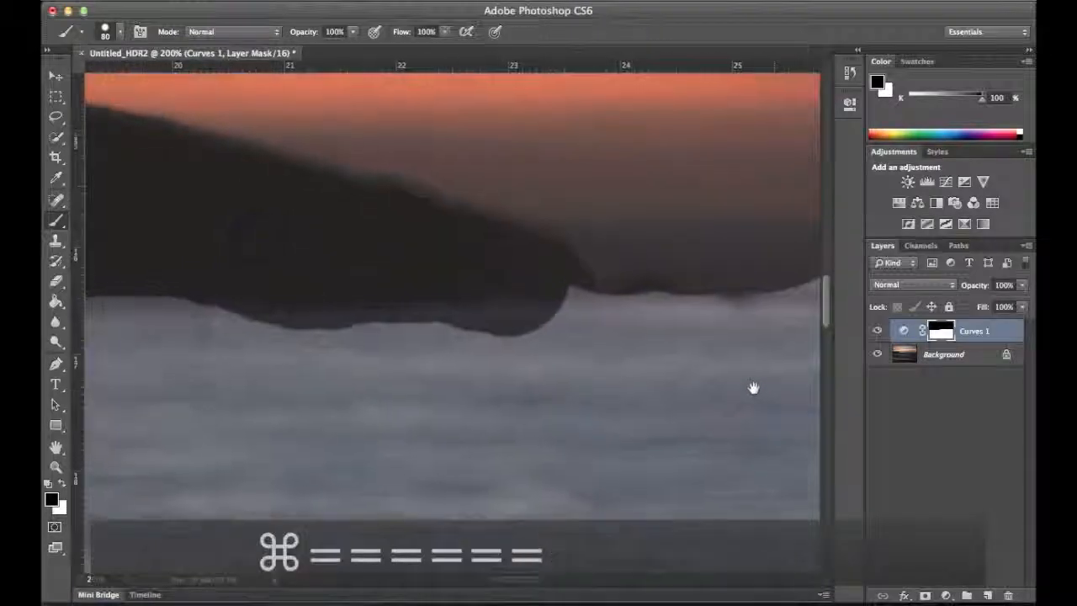
{"action": "left_click", "coordinate": [62, 483]}
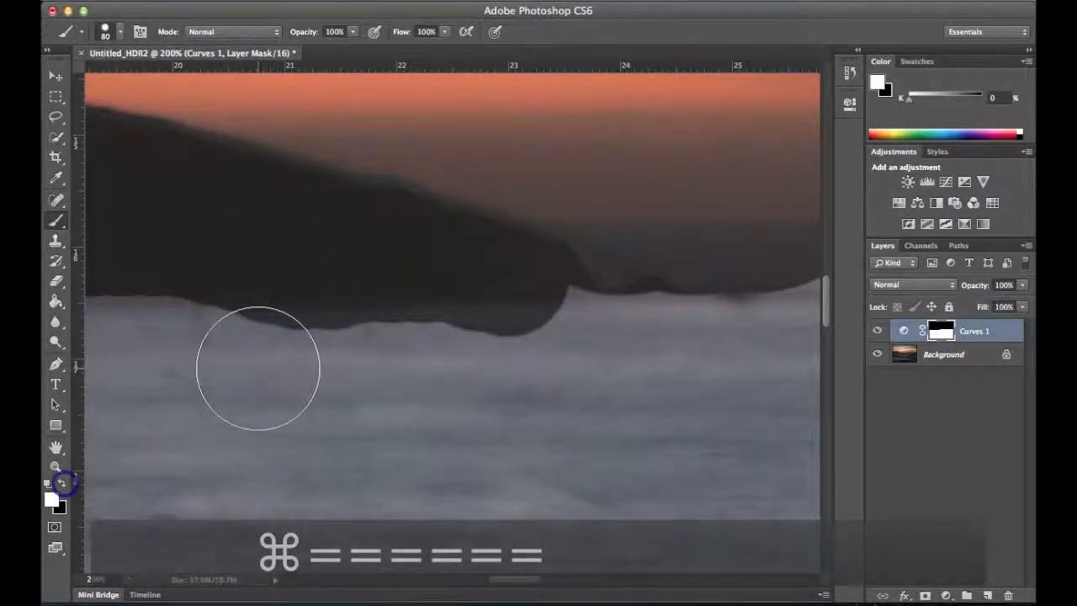
{"action": "mouse_move", "coordinate": [216, 360]}
{"action": "left_mouse_down"}
{"action": "mouse_move", "coordinate": [329, 370]}
{"action": "mouse_move", "coordinate": [590, 356]}
{"action": "mouse_move", "coordinate": [475, 367]}
{"action": "left_mouse_up"}
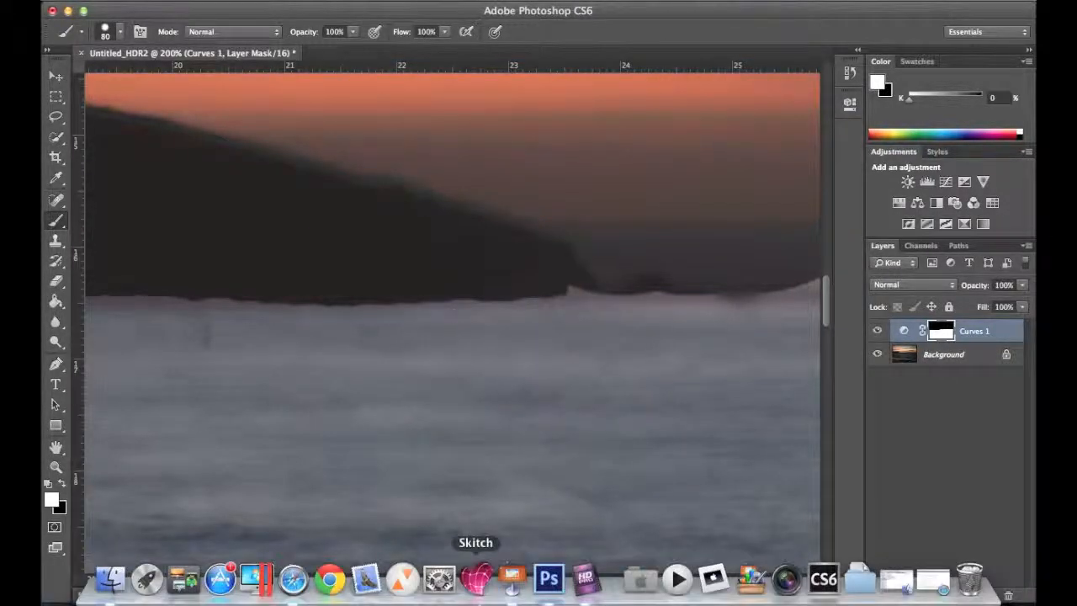
{"action": "key", "text": "super+0"}
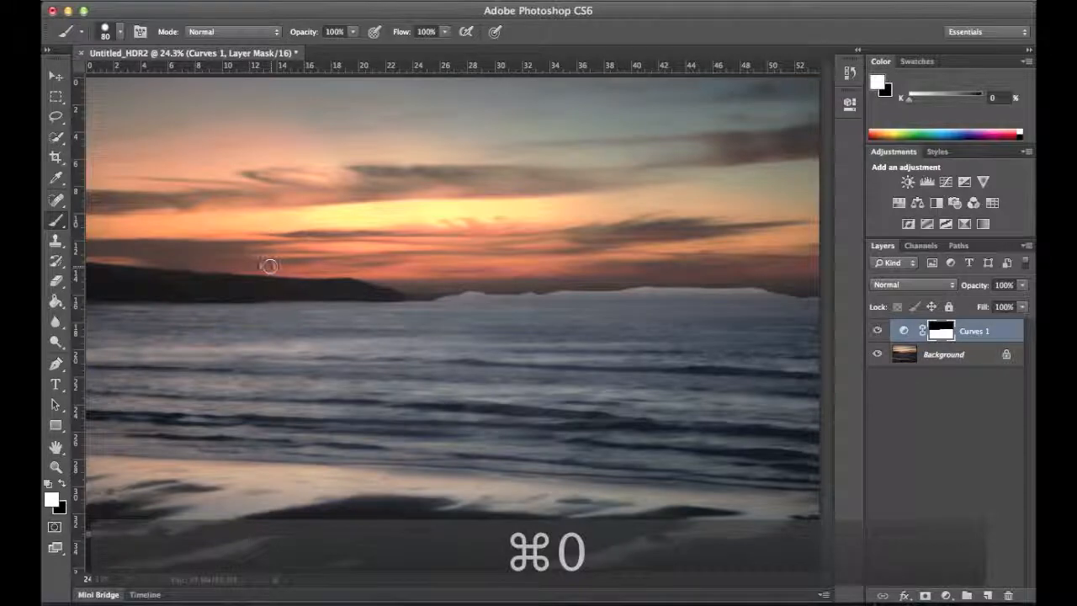